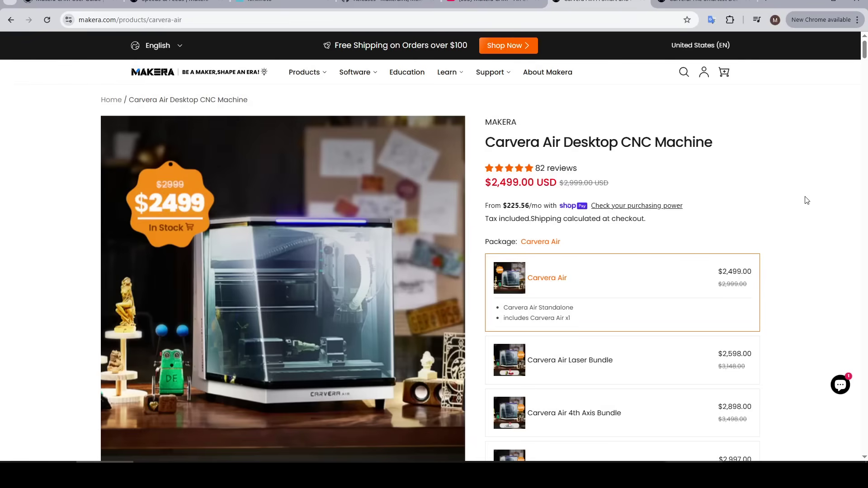
Switch to the Carvera Desktop CNC Machine product page tab
key("ctrl+Tab")
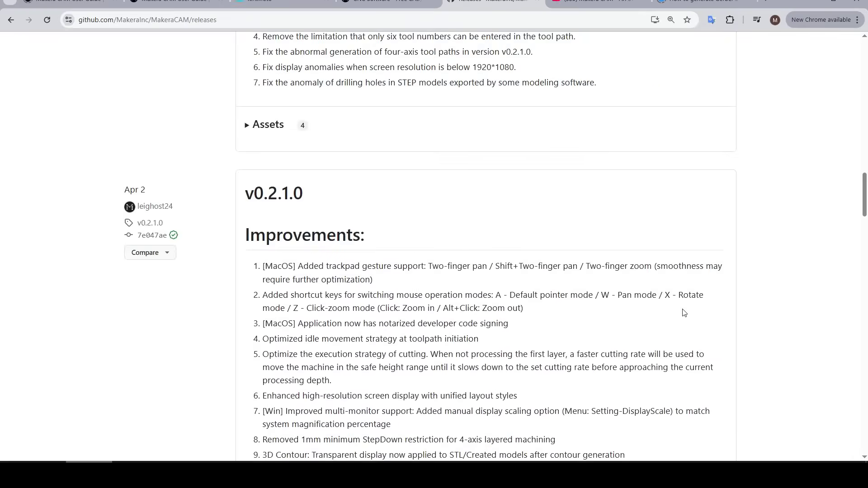
Scroll back up through the MakeraCAM GitHub release notes
scroll(684, 313, "up", 20)
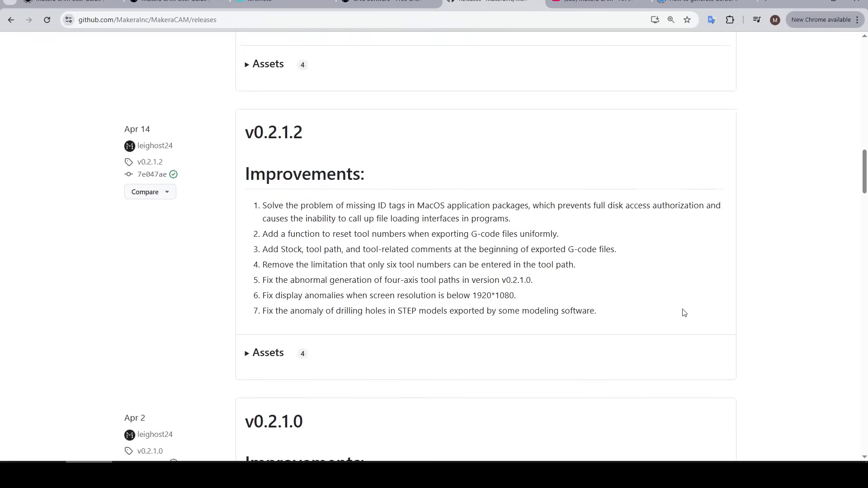
scroll(684, 313, "up", 3)
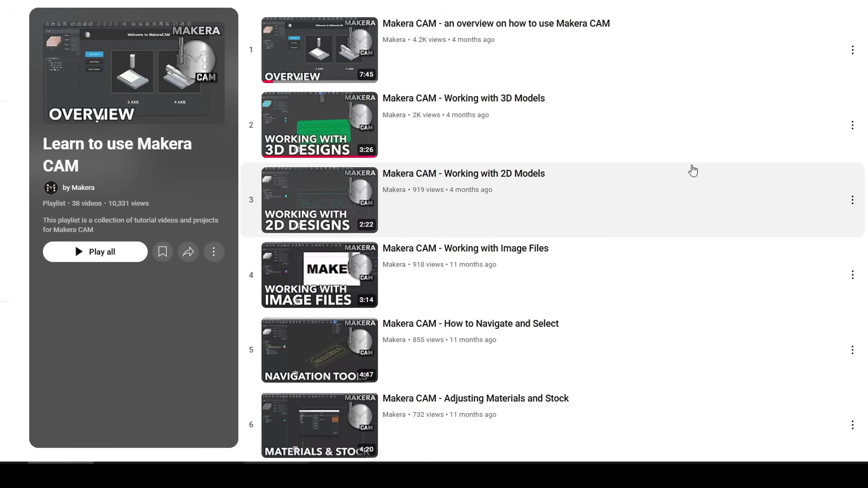
Play playlist video 16 'Makera CAM - Transform Tools', then switch to the Makera Wiki
scroll(653, 188, "down", 4)
scroll(688, 199, "down", 12)
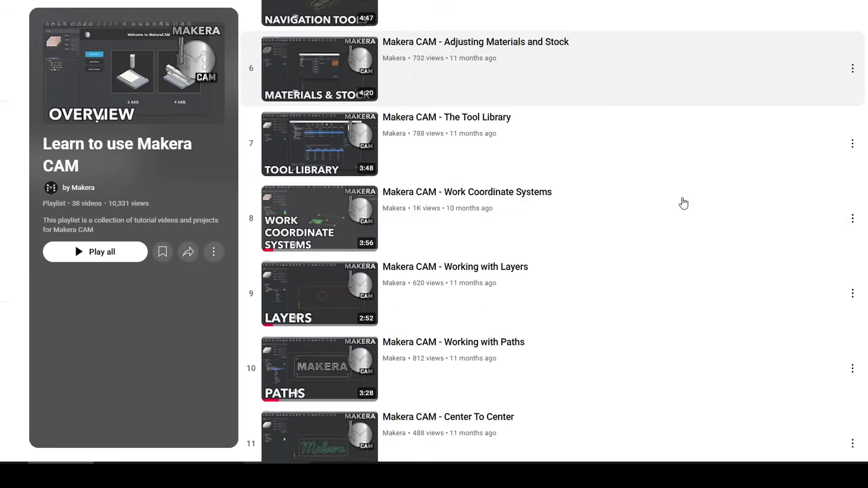
scroll(709, 215, "down", 3)
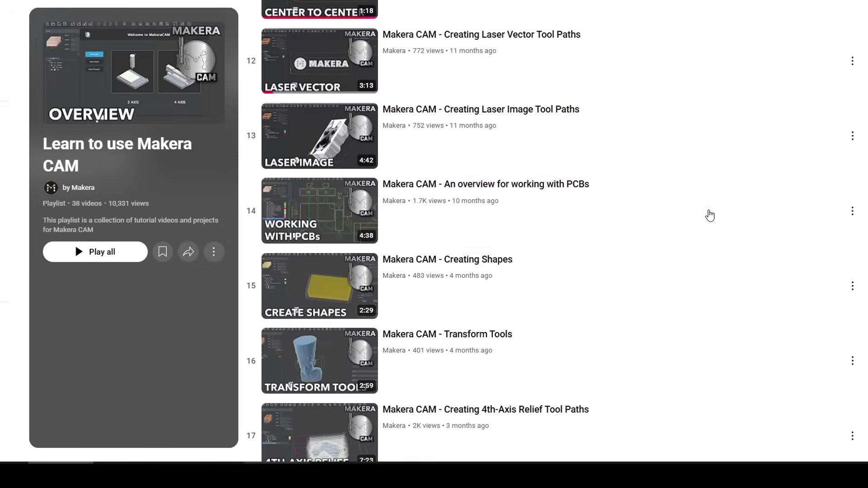
scroll(663, 217, "down", 5)
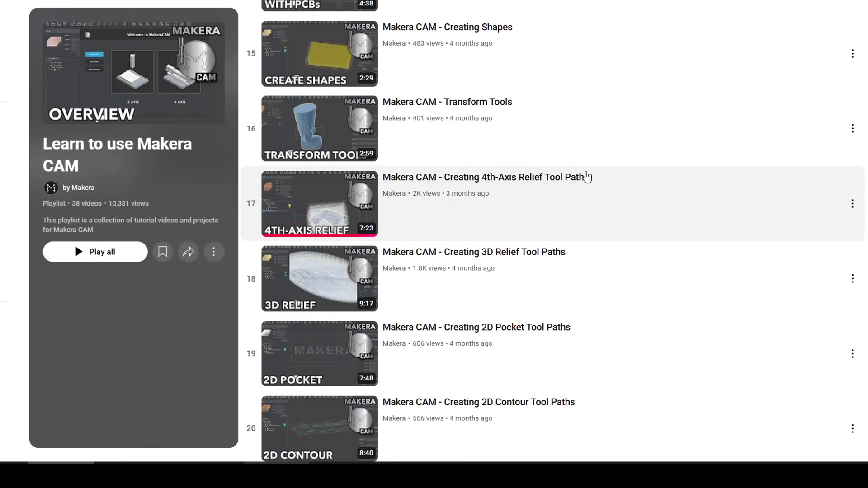
left_click(520, 122)
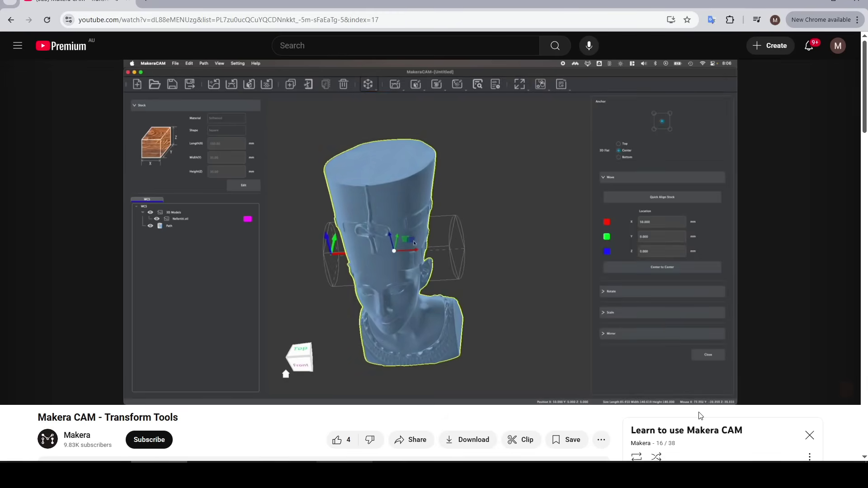
key("alt+Tab")
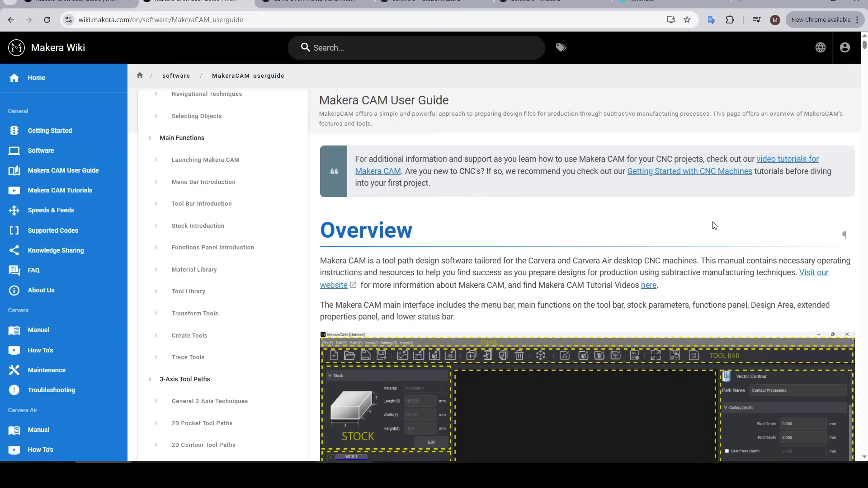
Scroll the user guide down to the 3D Pocket and 3D Contour Tool Paths sections
scroll(691, 174, "down", 20)
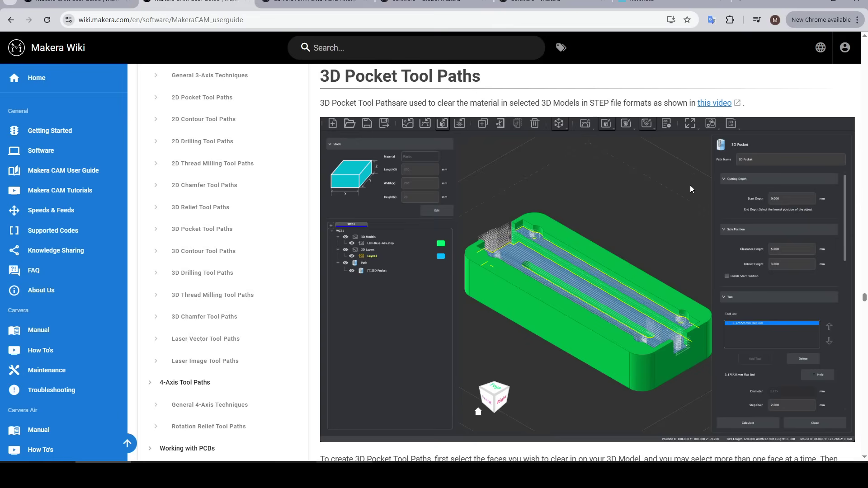
scroll(690, 189, "down", 8)
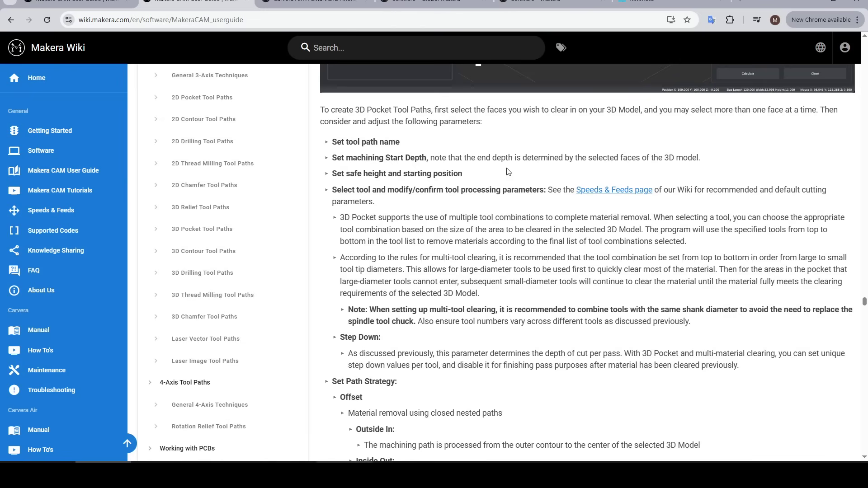
scroll(534, 271, "down", 10)
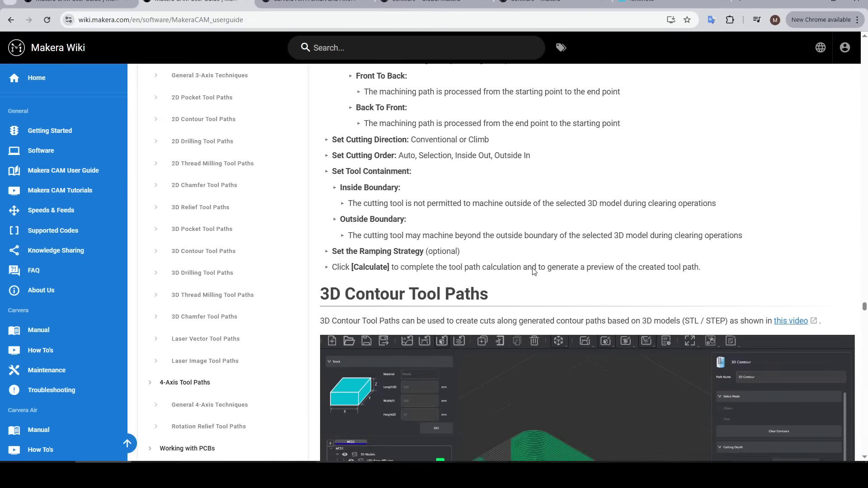
scroll(533, 270, "down", 4)
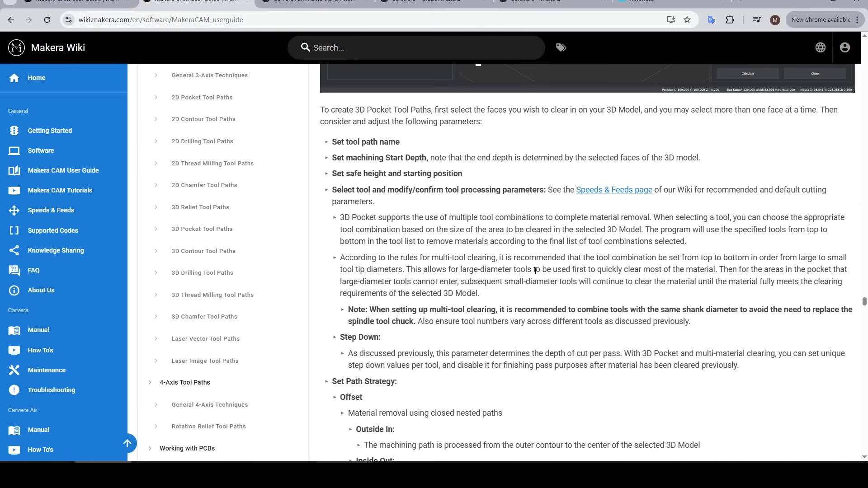
scroll(535, 270, "down", 12)
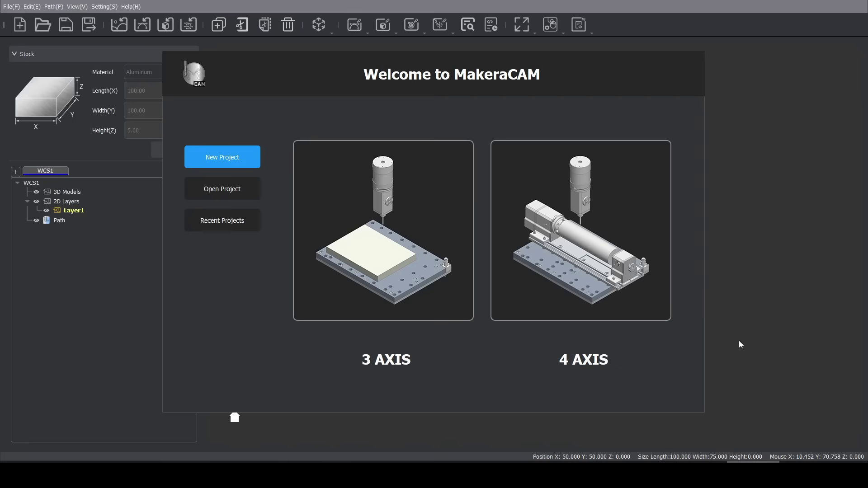
Dismiss the welcome screen and browse the File, Edit, Path, Setting and Help menus
left_click(583, 359)
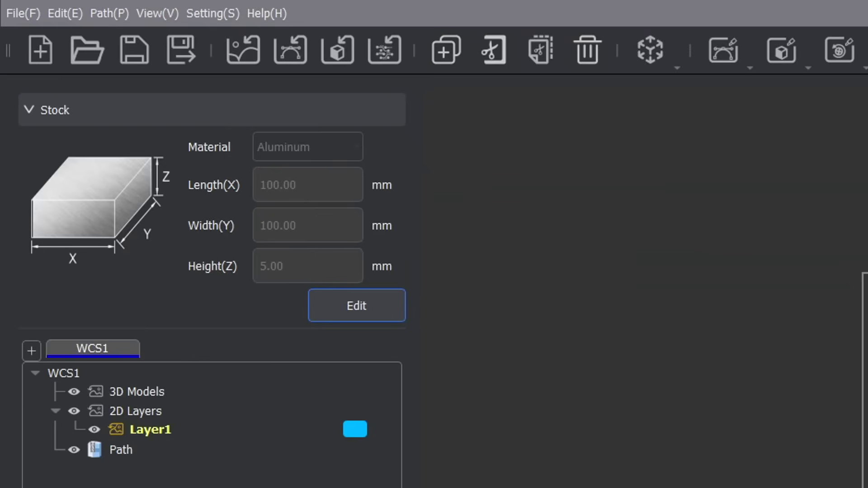
left_click(9, 13)
mouse_move(62, 13)
left_click(395, 137)
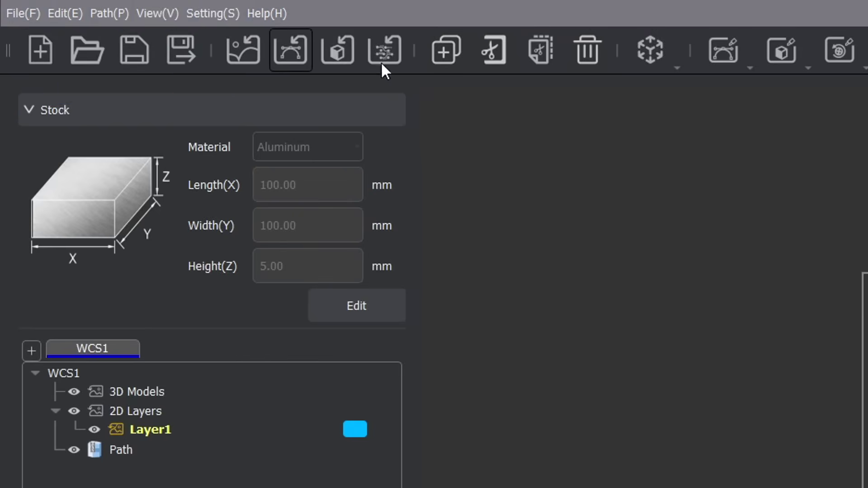
Look over the Transform dropdown's transform, create and trace options, then close it
left_click(665, 59)
mouse_move(683, 88)
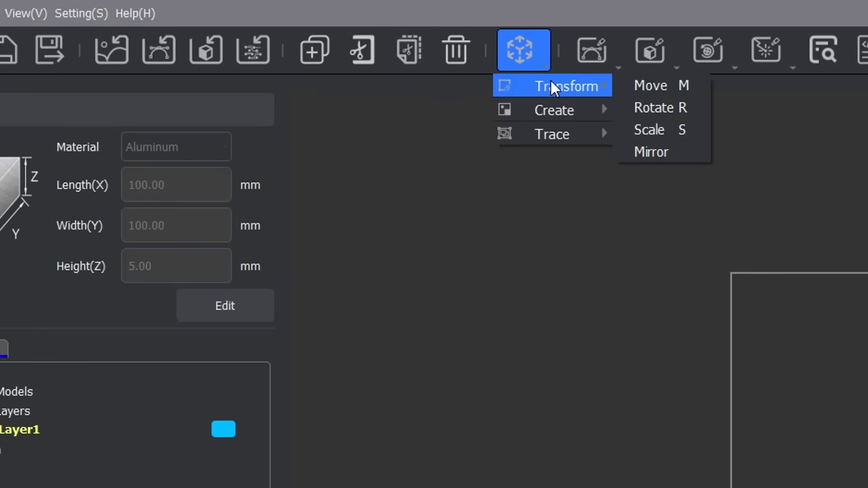
left_click(594, 52)
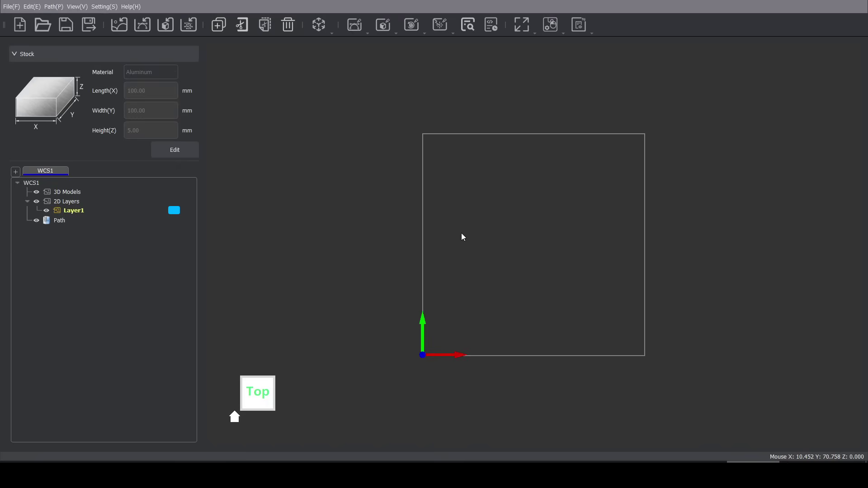
Tilt the empty stock into a 3D angled view using the view cube and Rotate mode
right_click(508, 255)
left_click(296, 362)
left_click_drag(268, 385, 517, 240)
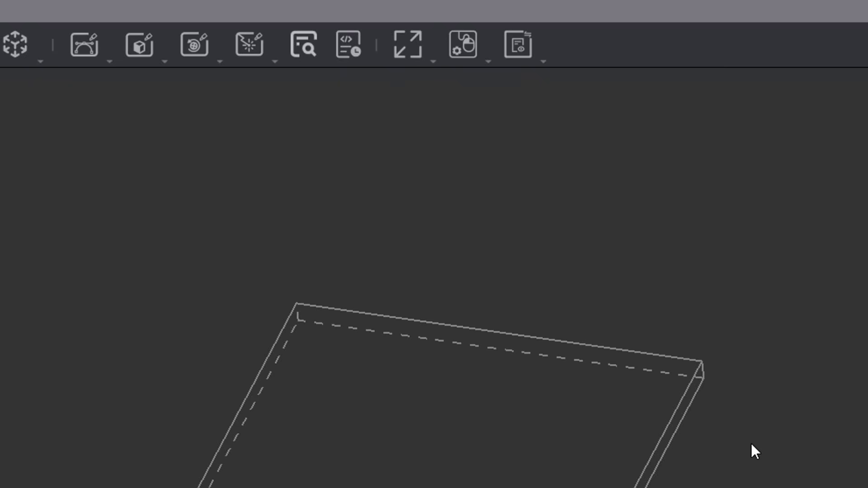
left_click(464, 45)
left_click(493, 123)
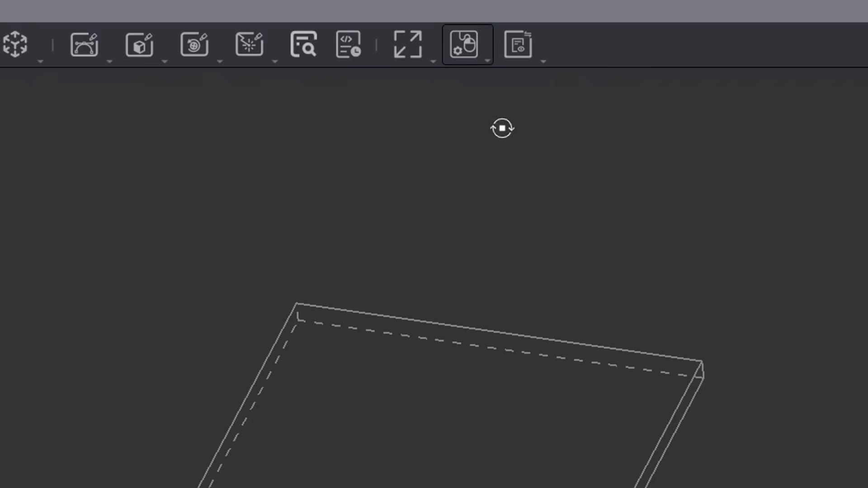
left_click_drag(512, 251, 497, 291)
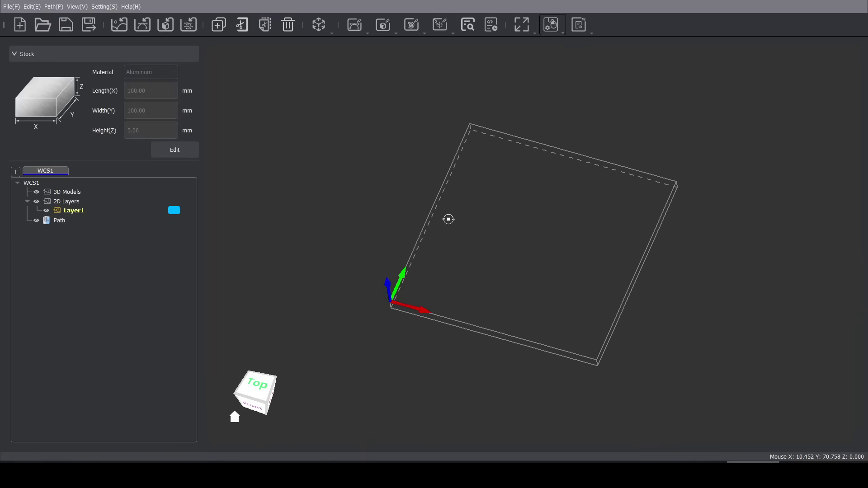
left_click_drag(448, 220, 541, 179)
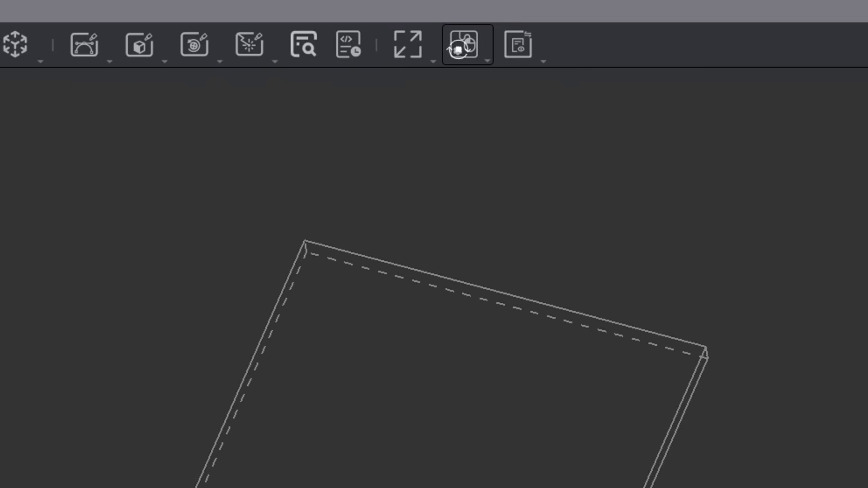
Set the mouse navigation mode back to Select
left_click(465, 46)
left_click(484, 77)
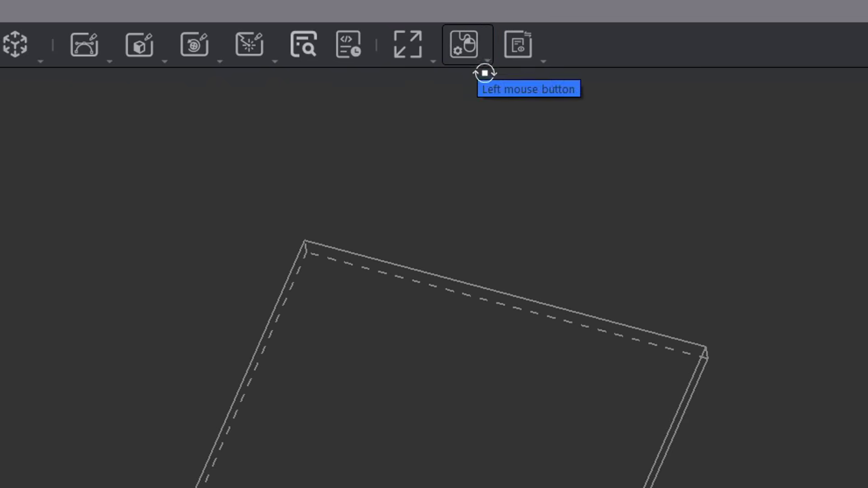
left_click(474, 58)
left_click(485, 79)
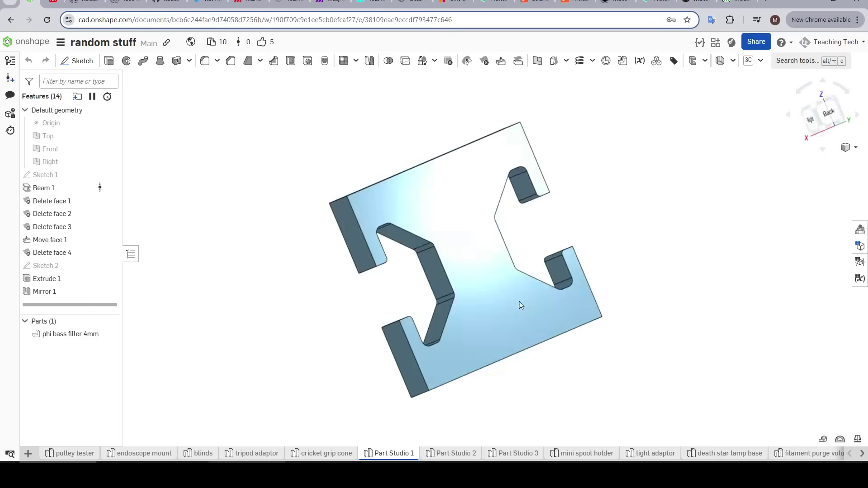
Orbit the phi bass filler 4mm part edge-on, then return to the MakeraCAM canvas
right_click_drag(519, 304, 612, 293)
right_click(601, 283)
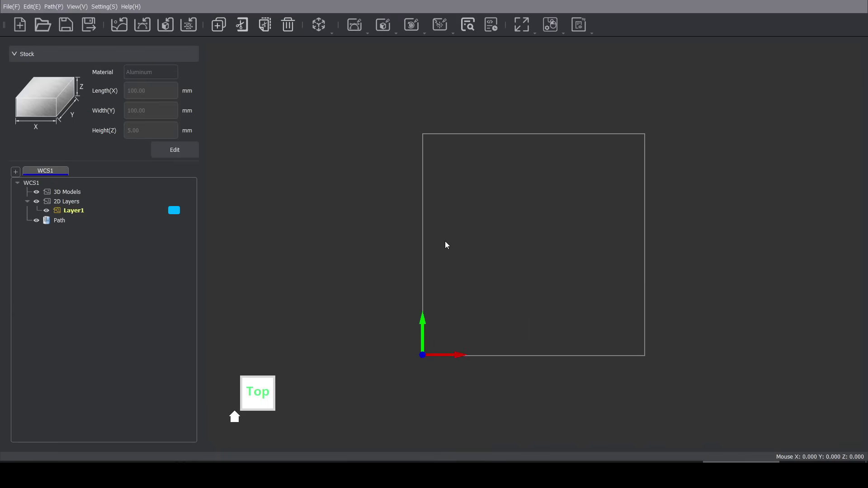
right_click(448, 255)
right_click(390, 233)
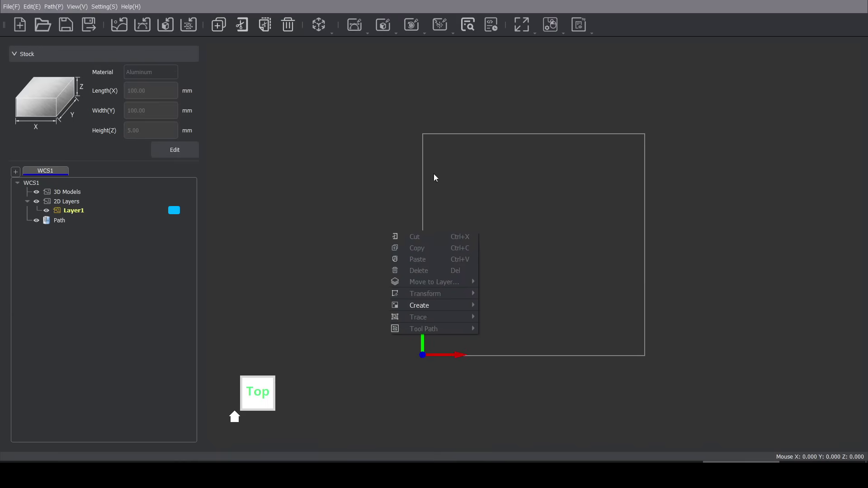
Close the canvas menu and tilt the stock into 3D using Rotate mouse mode
left_click(529, 93)
left_click(552, 27)
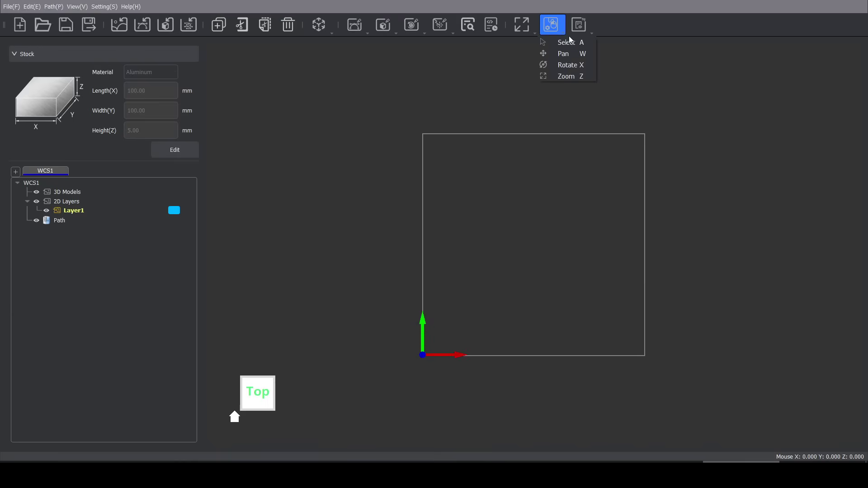
left_click(567, 64)
left_click_drag(587, 158, 540, 219)
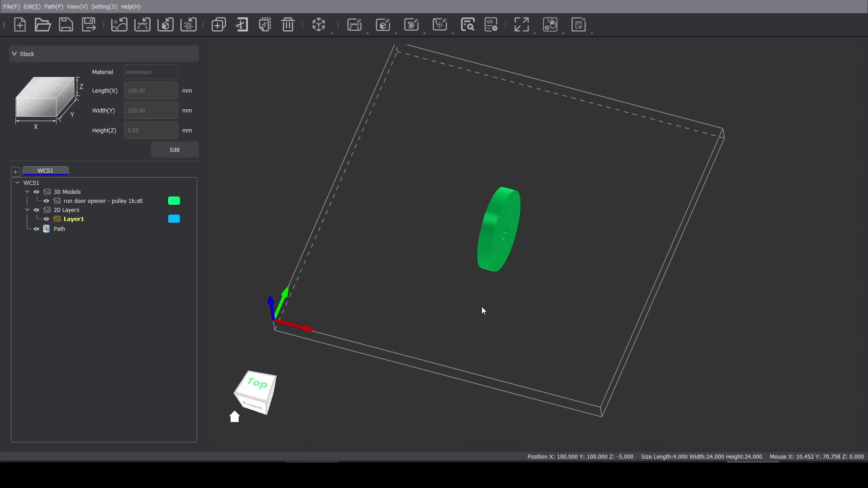
Rotate the pulley -90° on the XZ Plane so it lies flat, then deselect it
left_click(500, 229)
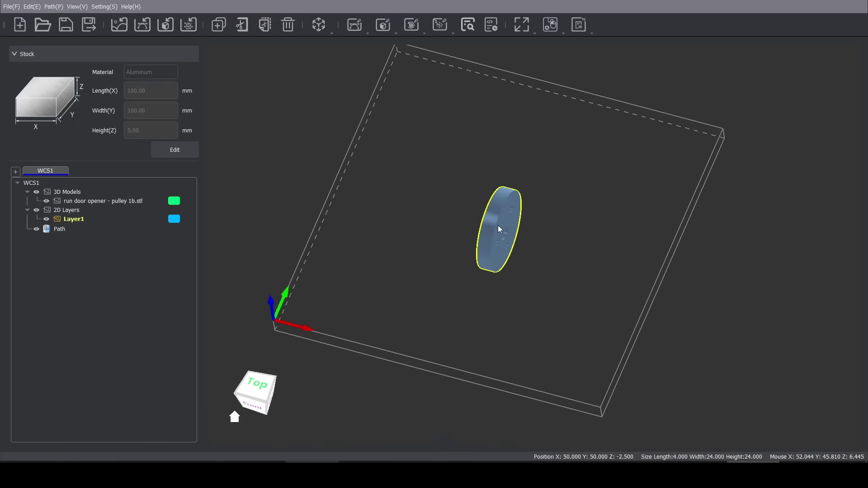
left_click(318, 26)
mouse_move(343, 42)
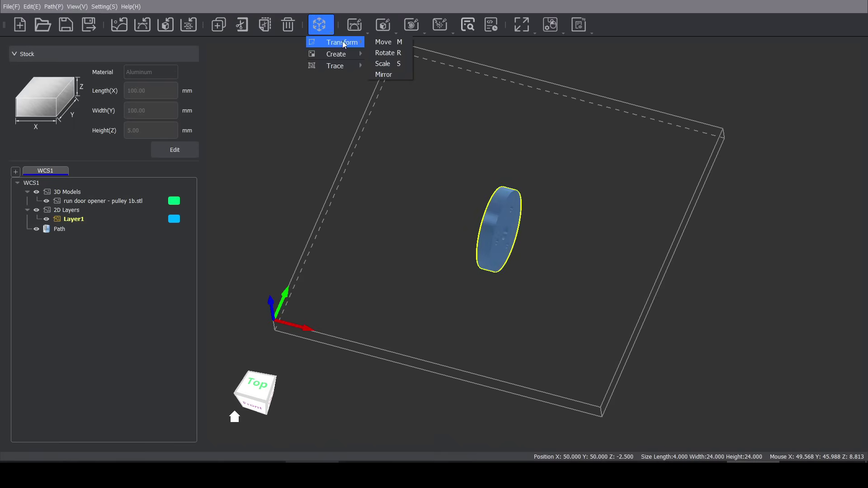
left_click(387, 52)
left_click(842, 225)
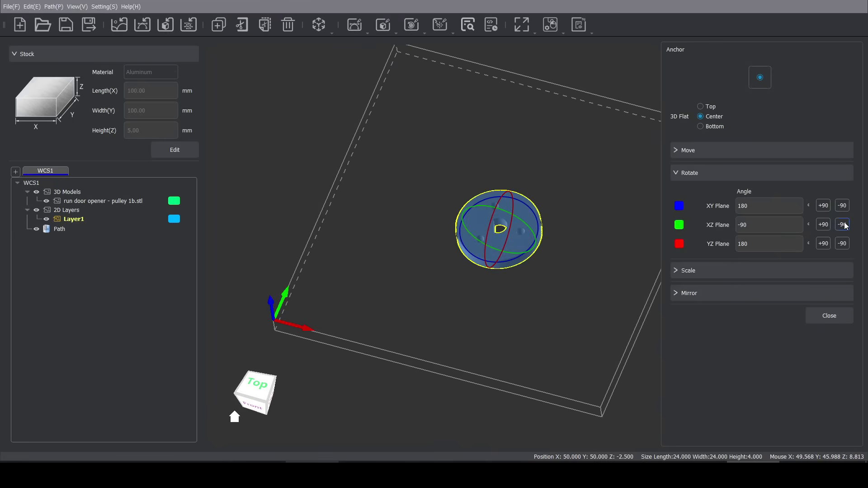
left_click(464, 237)
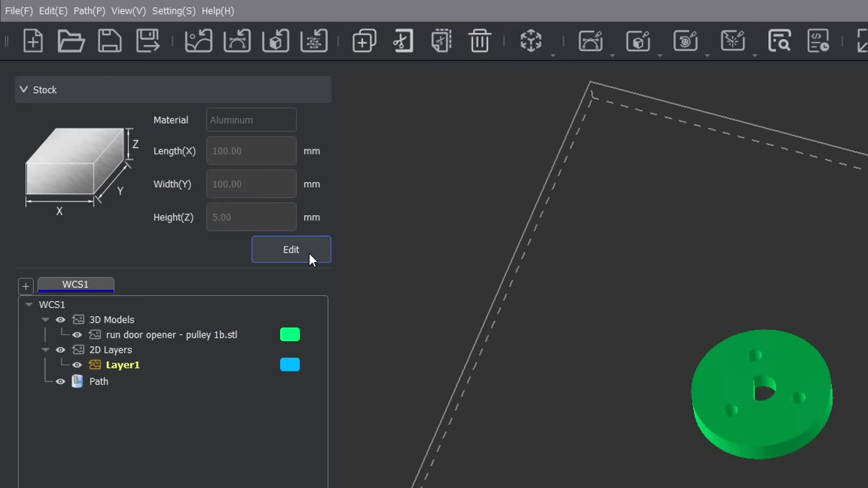
Make the stock 50 × 50 × 4 mm Carbon Fibre and quick-align the pulley to its corner
left_click(309, 252)
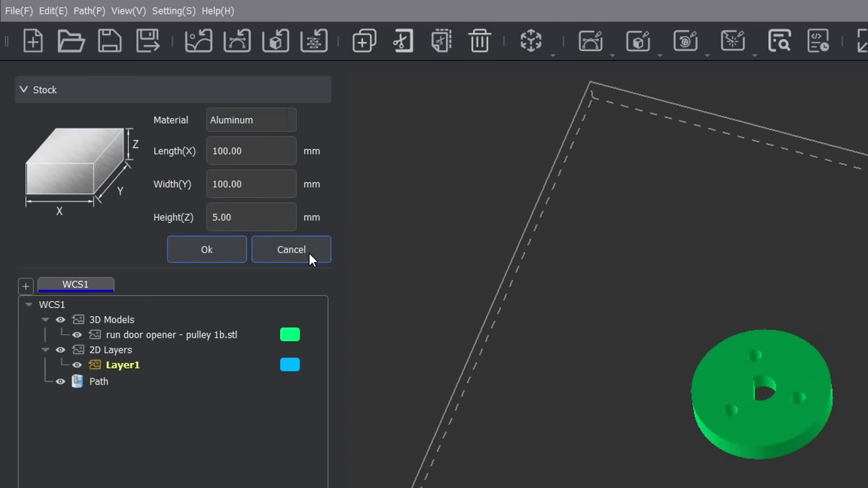
left_click(292, 124)
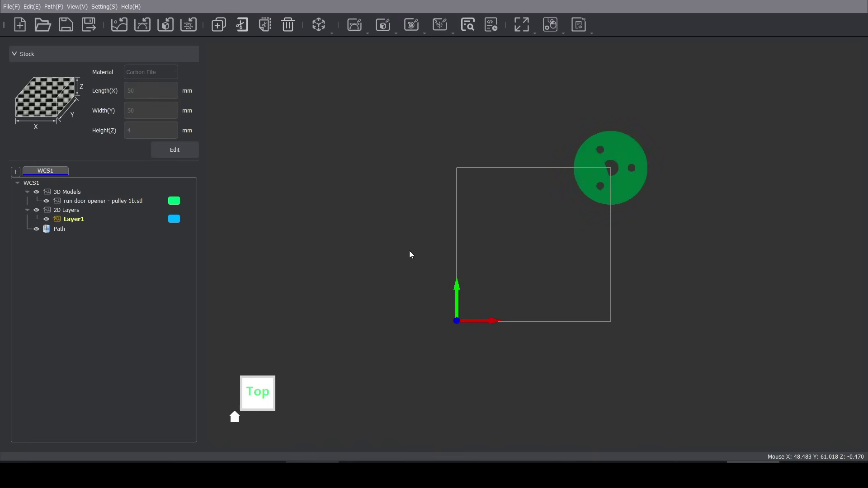
left_click(620, 143)
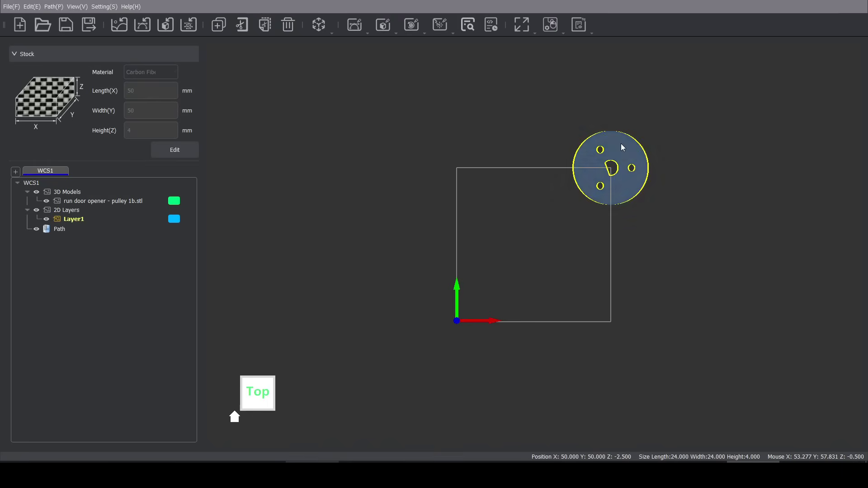
left_click(320, 26)
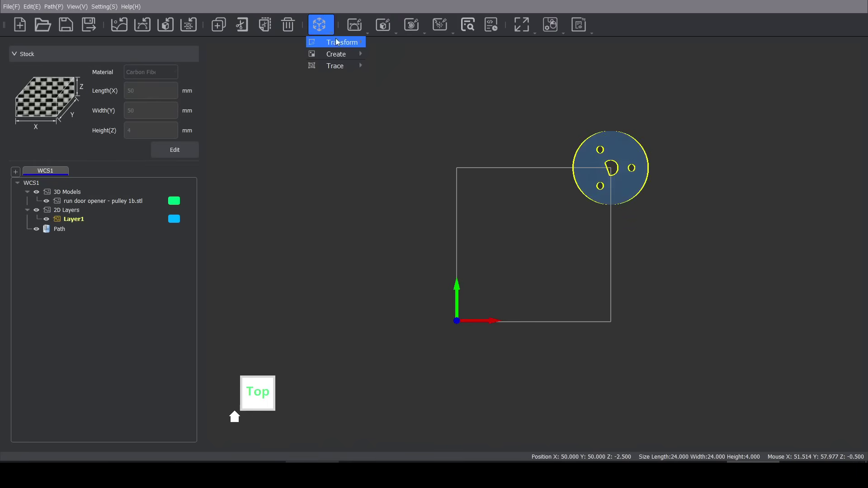
mouse_move(342, 44)
left_click(384, 42)
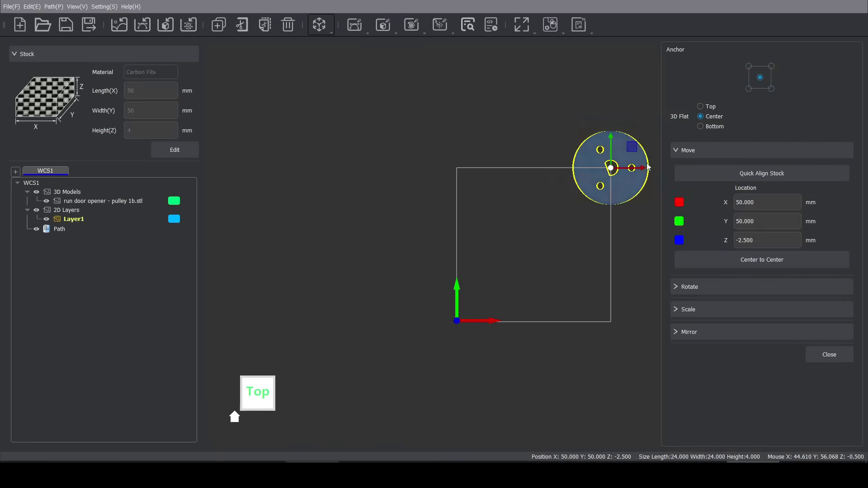
left_click(797, 176)
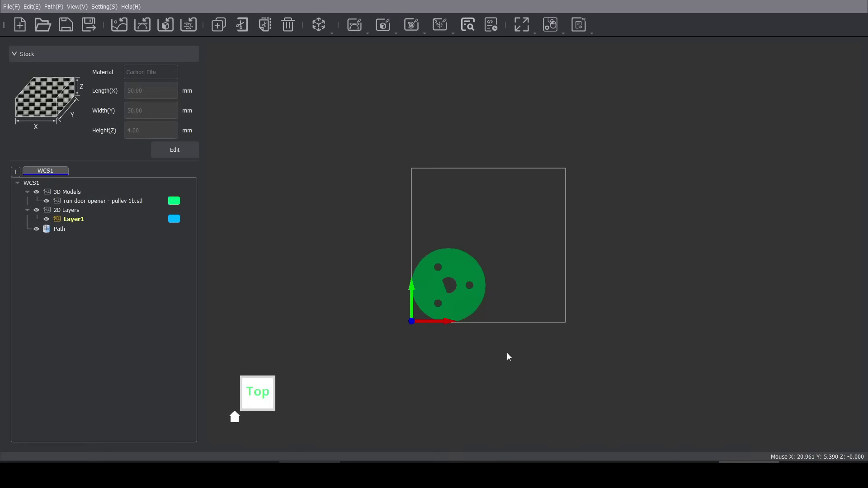
Resize the stock to 25 × 25 × 4 mm and set the pulley's centre reference point
left_click(473, 305)
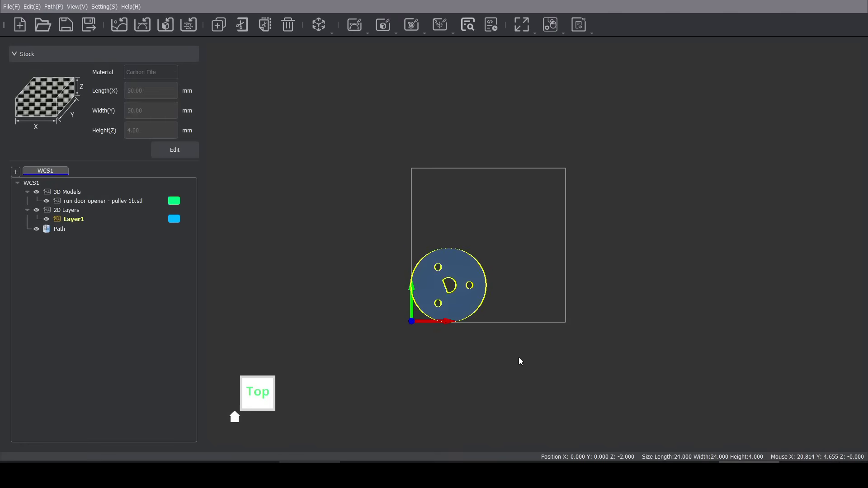
key("ctrl+t")
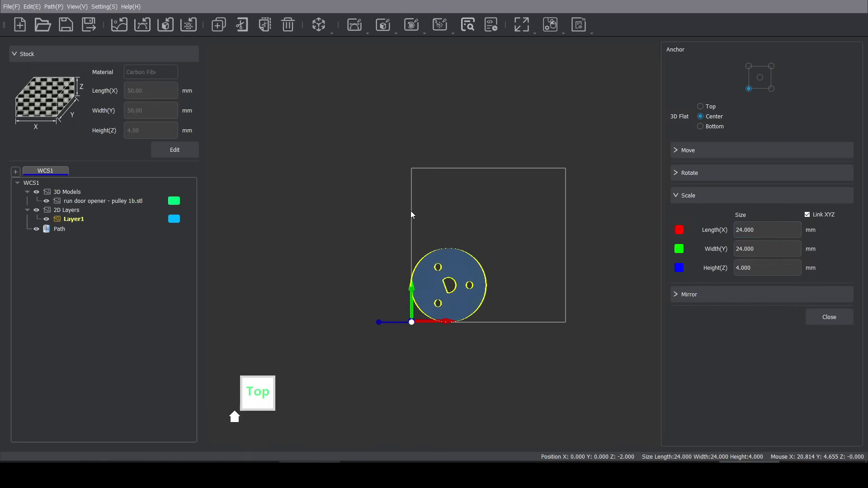
left_click(178, 153)
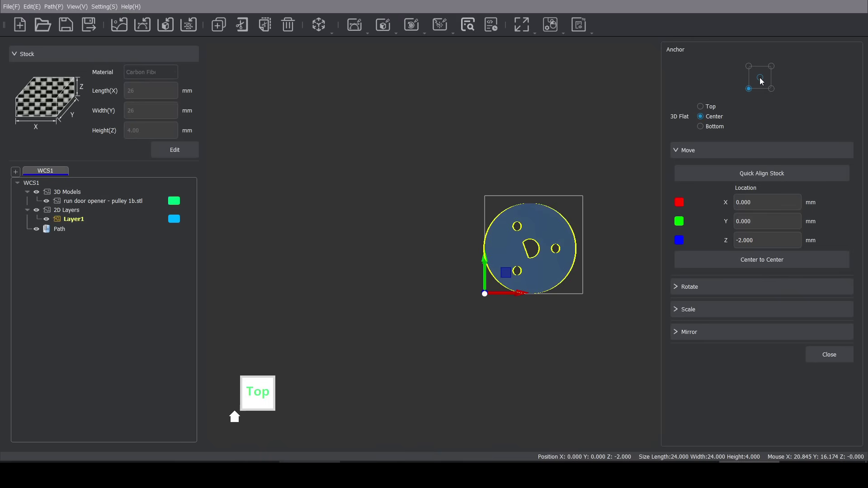
left_click(759, 78)
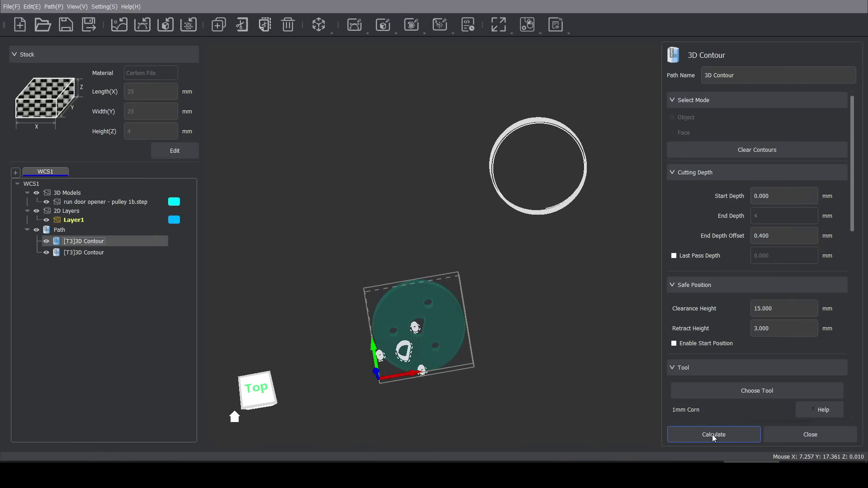
Recalculate the 3D Contour toolpath, then clear its generated contours
left_click(706, 435)
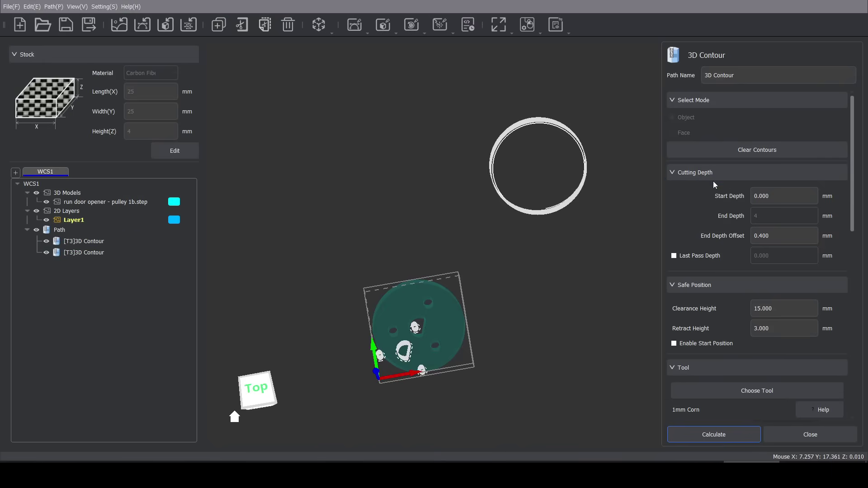
left_click(717, 145)
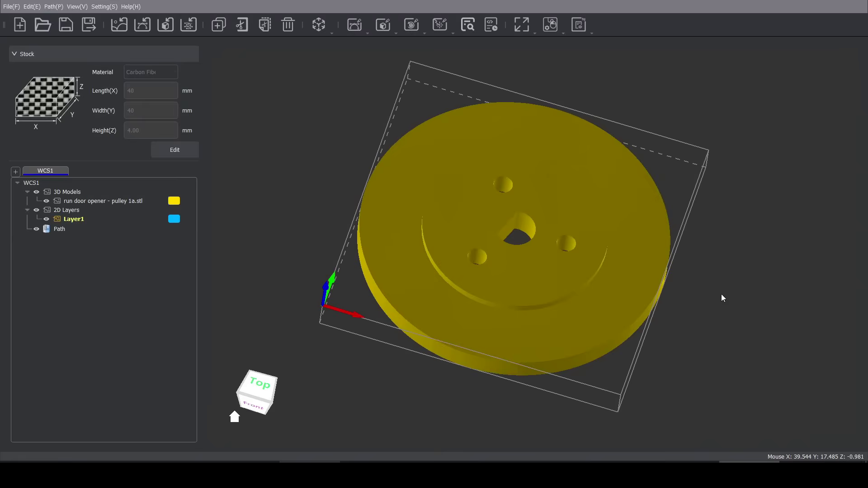
Select the pulley, return to an angled top view, and start and calculate a 3D Pocket toolpath
left_click(631, 248)
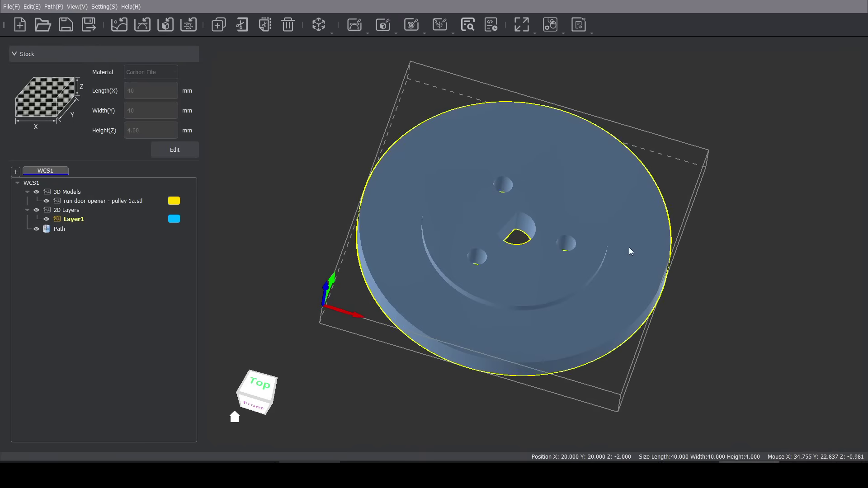
middle_click_drag(628, 247, 333, 269)
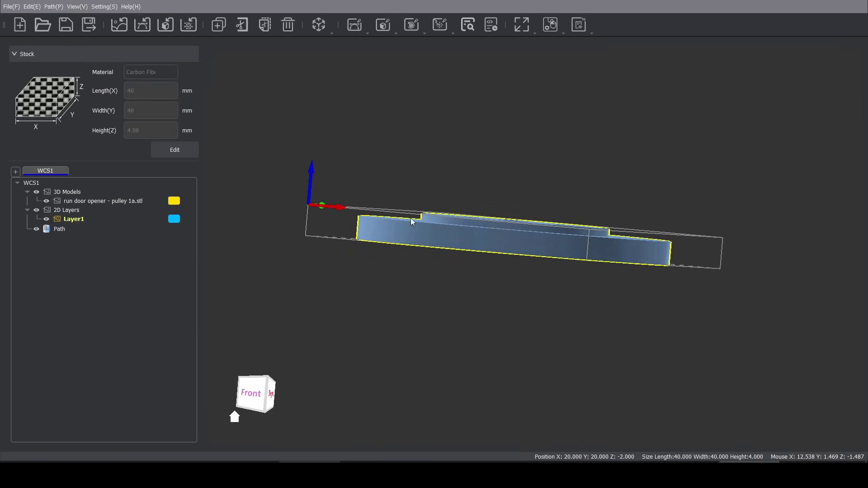
left_click(258, 410)
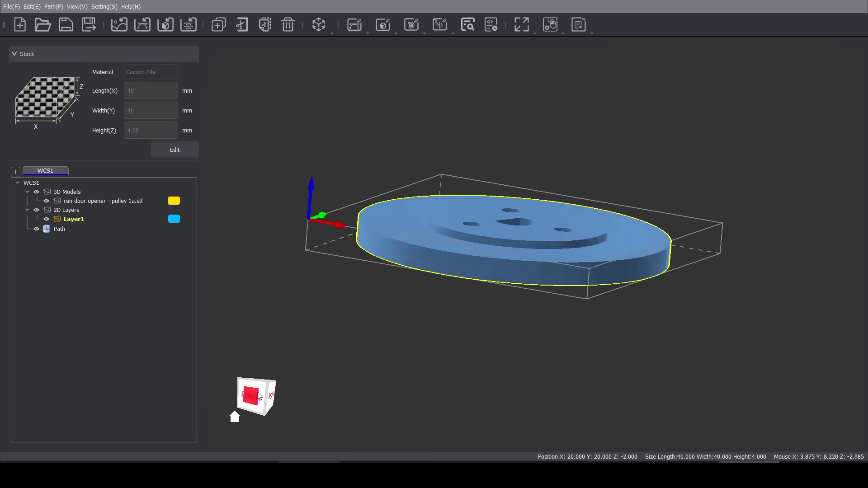
left_click(383, 25)
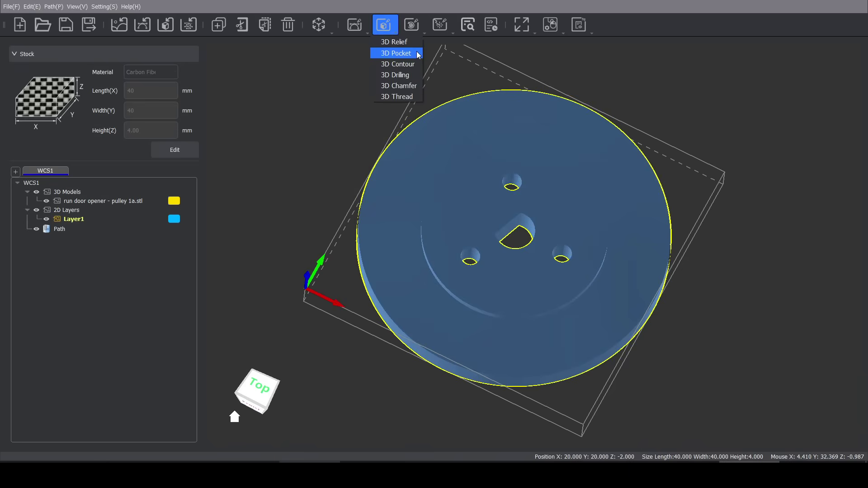
left_click(417, 53)
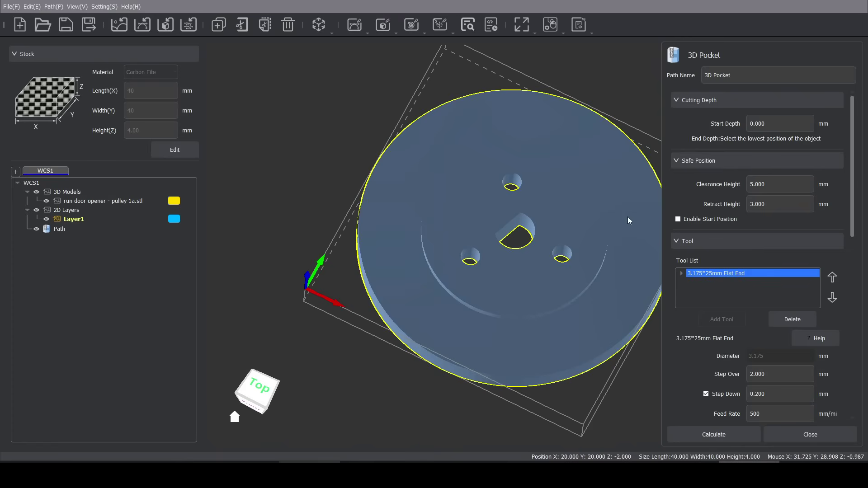
left_click(706, 437)
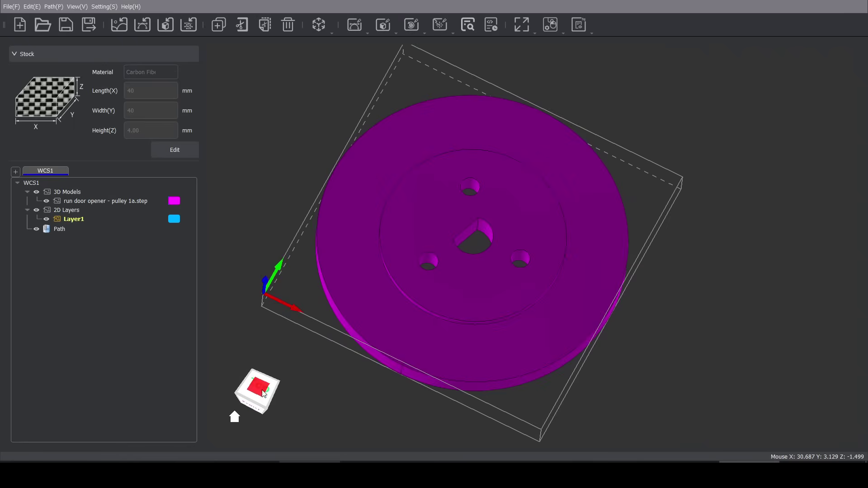
Calculate the 3D Pocket toolpath on the pulley's top face
left_click_drag(265, 368, 265, 391)
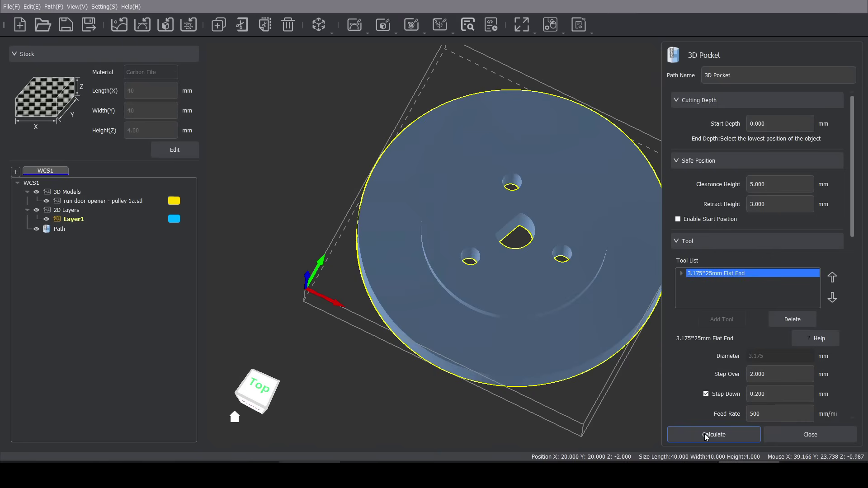
left_click(705, 437)
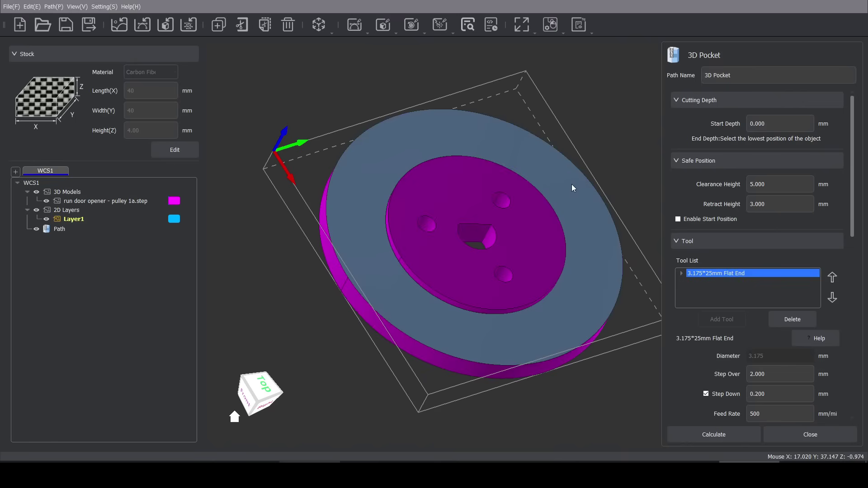
left_click(571, 183)
left_click(706, 438)
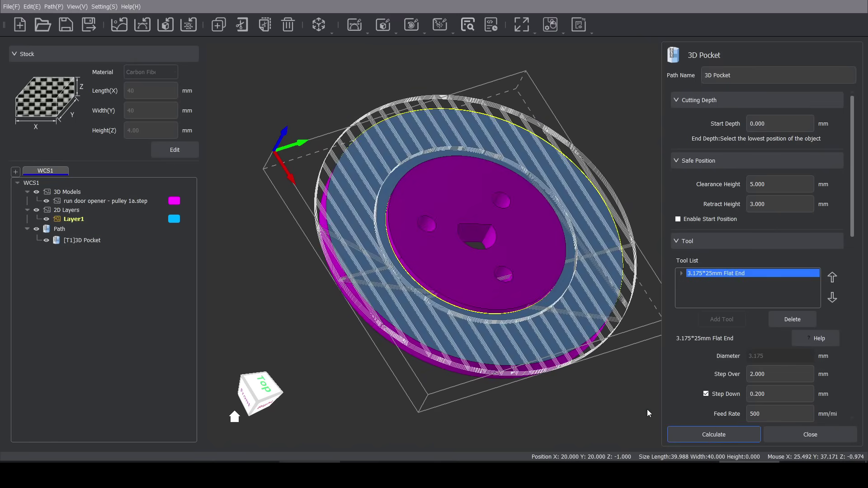
middle_click_drag(611, 411, 579, 390)
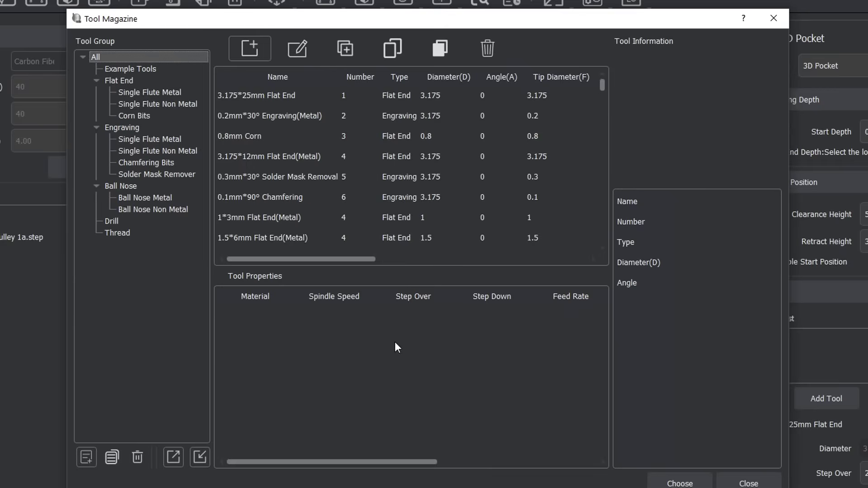
Give the pocket the 3.175*12mm Flat End(Metal) cutter with Aluminum settings, then list Ball Nose Metal tools
left_click(154, 93)
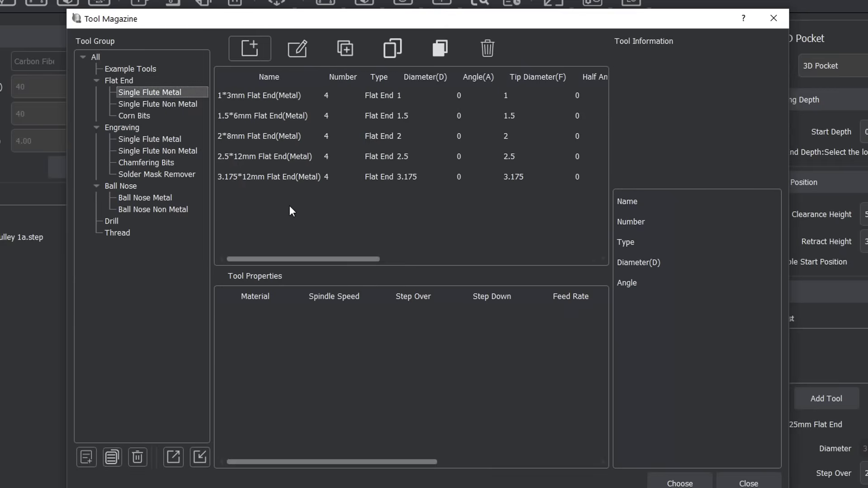
left_click(288, 176)
left_click(328, 315)
left_click(293, 314)
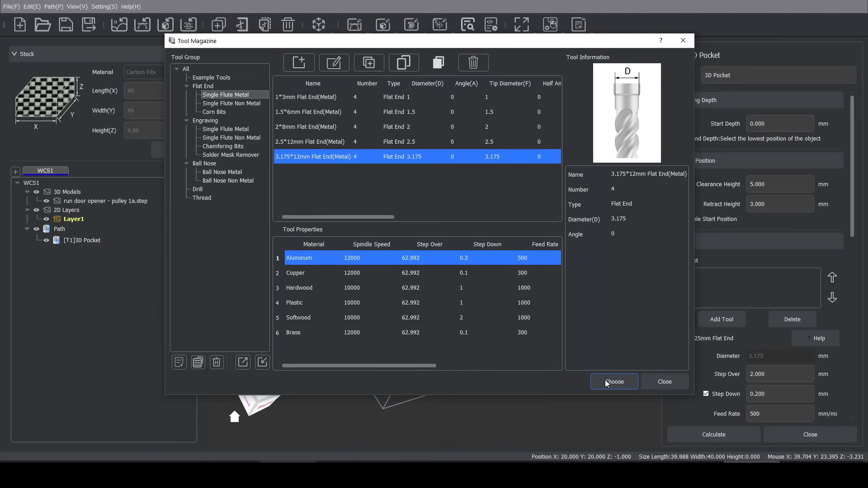
left_click(680, 484)
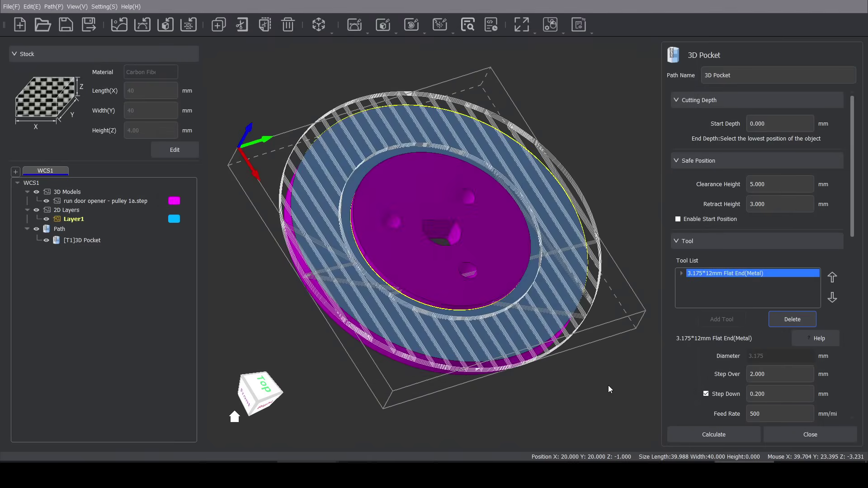
scroll(819, 341, "down", 5)
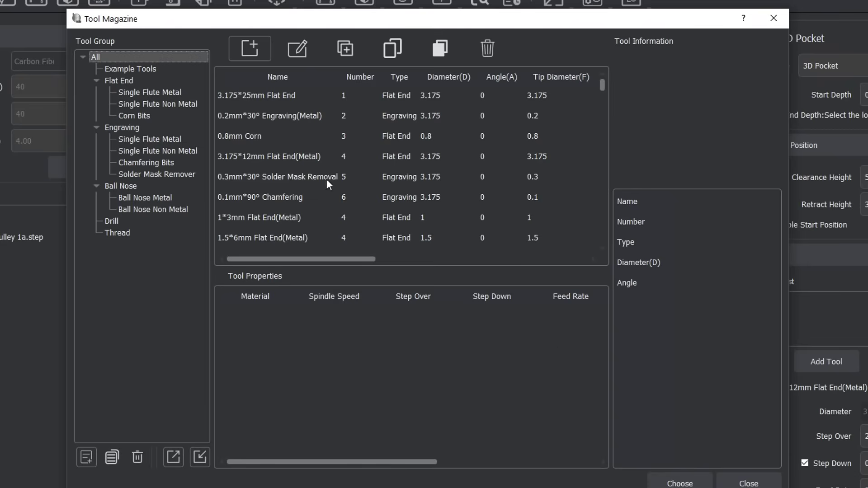
left_click(168, 202)
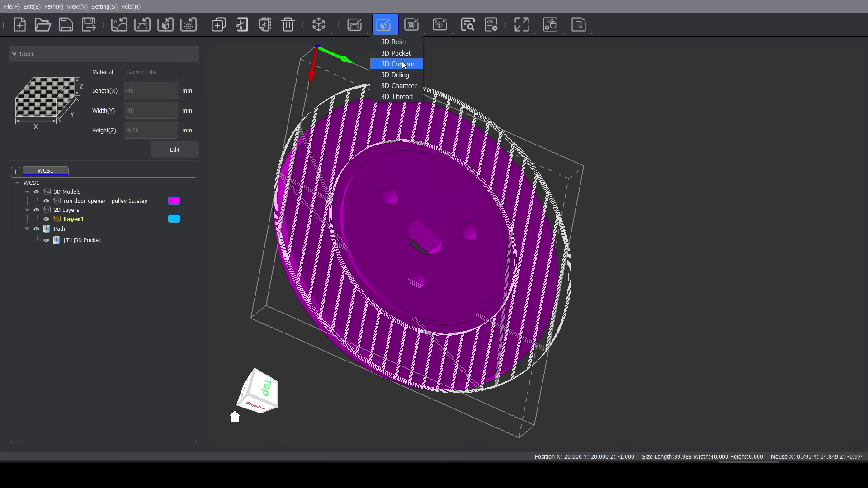
Start a 3D Contour and select the pulley's three holes, central slot and outer circle
left_click(404, 64)
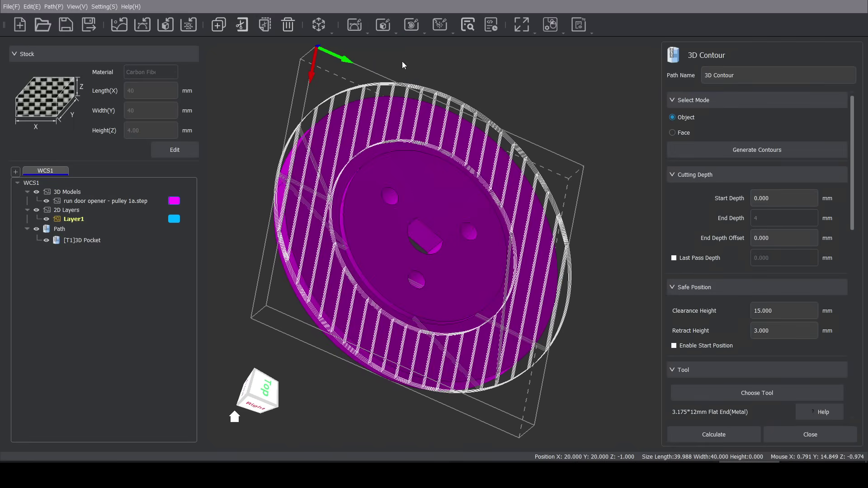
left_click(513, 179)
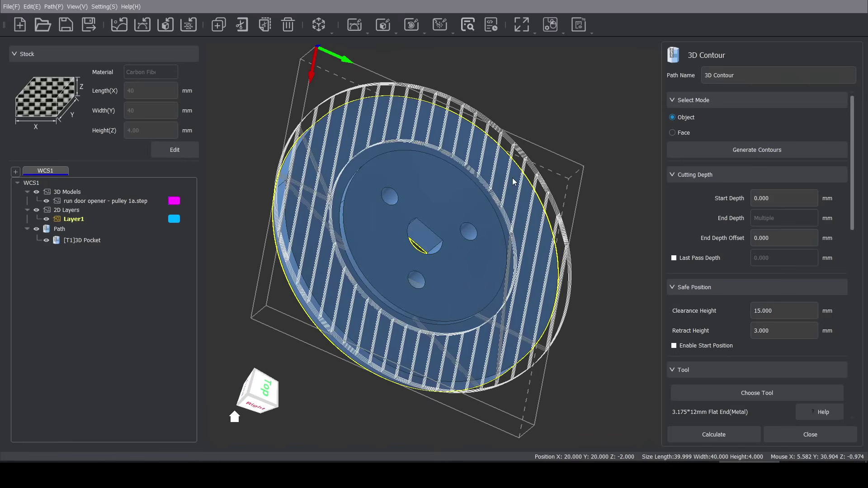
left_click(741, 150)
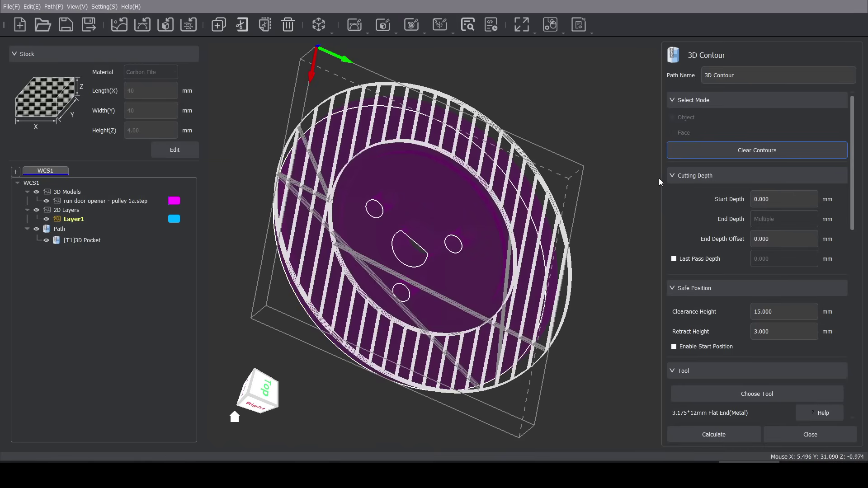
left_click(457, 238)
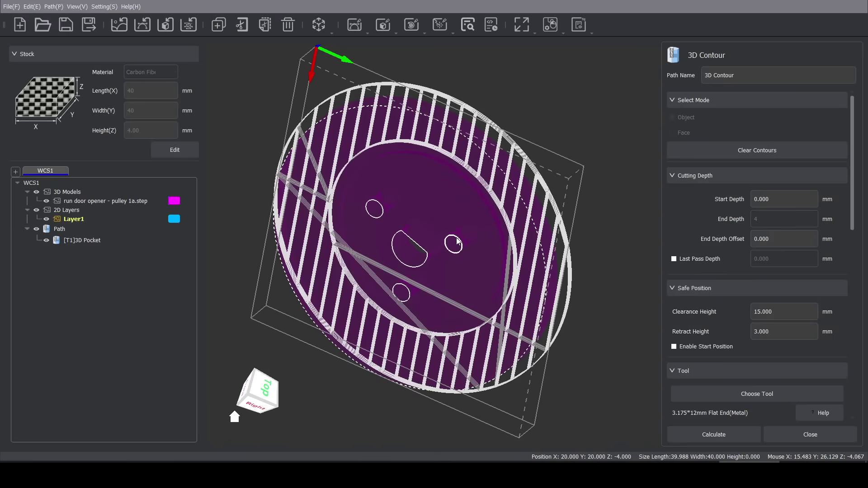
left_click(415, 239, "ctrl")
left_click(374, 209, "ctrl")
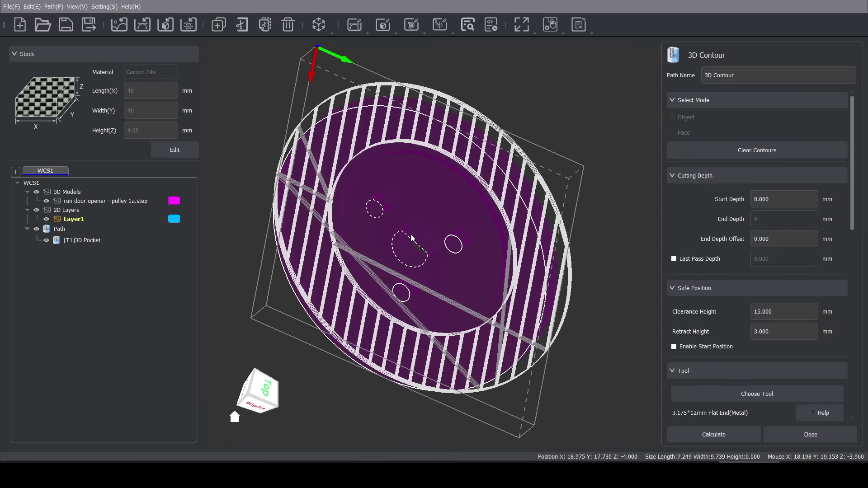
left_click(410, 291, "ctrl")
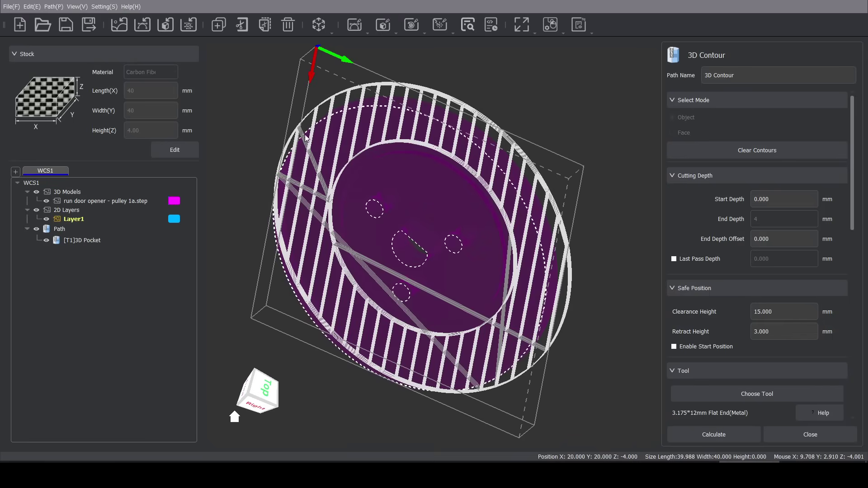
left_click(301, 309, "ctrl")
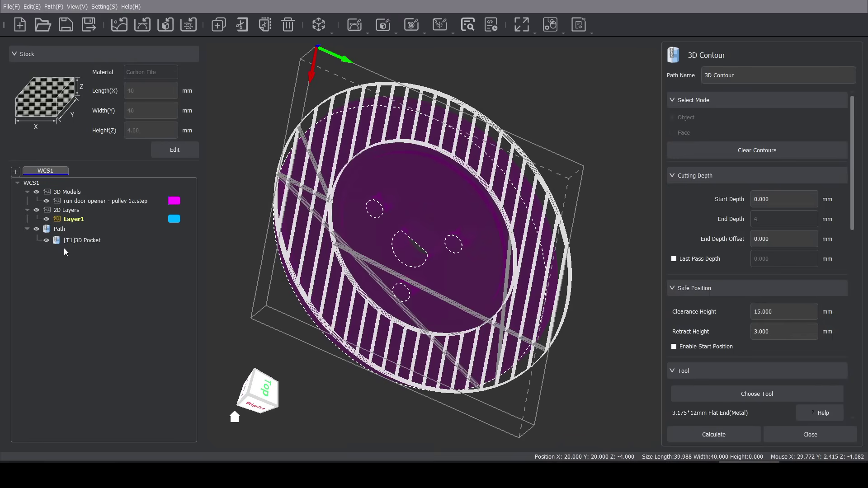
Enable ramping, calculate the contour toolpath, and inspect it with the 3D Pocket hidden and shown
left_click(46, 239)
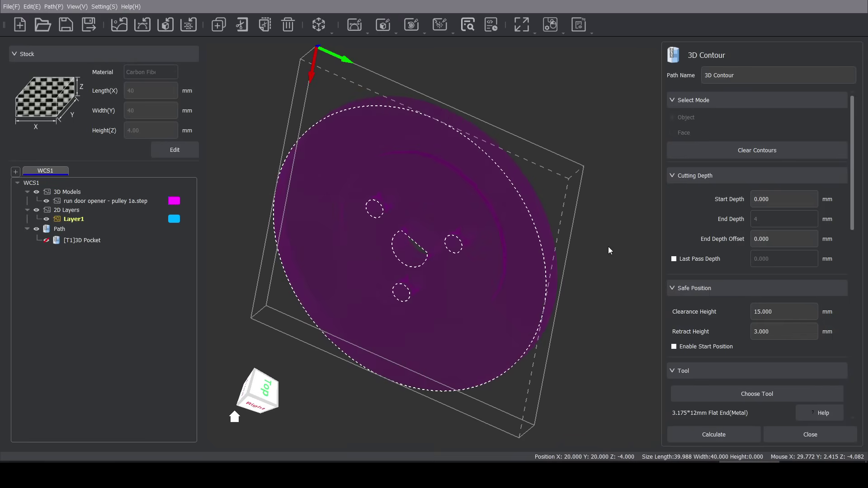
scroll(730, 163, "down", 5)
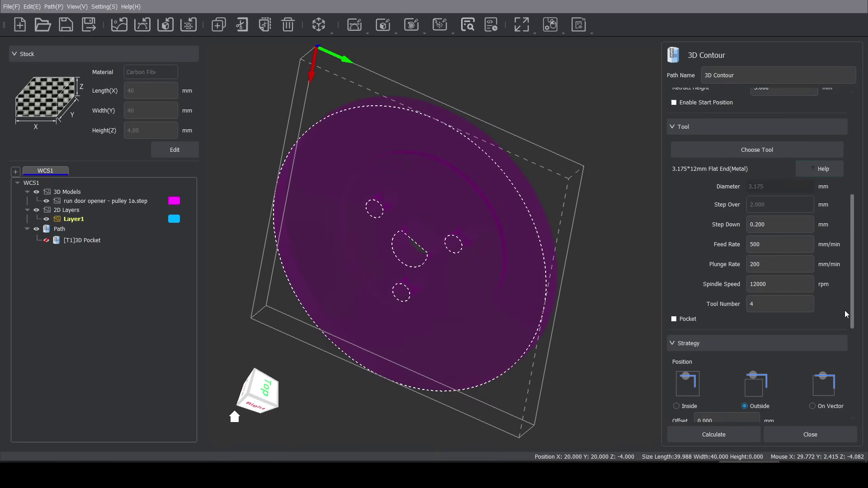
scroll(780, 341, "down", 5)
left_click(698, 337)
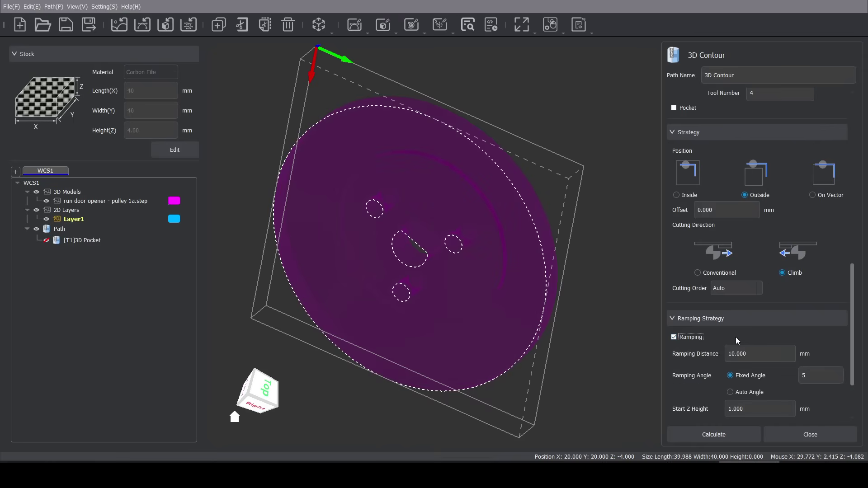
scroll(736, 338, "down", 2)
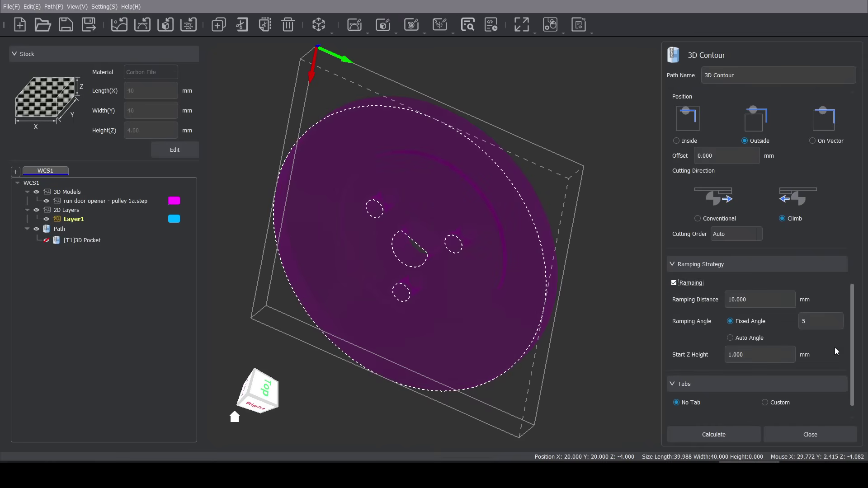
left_click(713, 434)
middle_click_drag(219, 351, 317, 363)
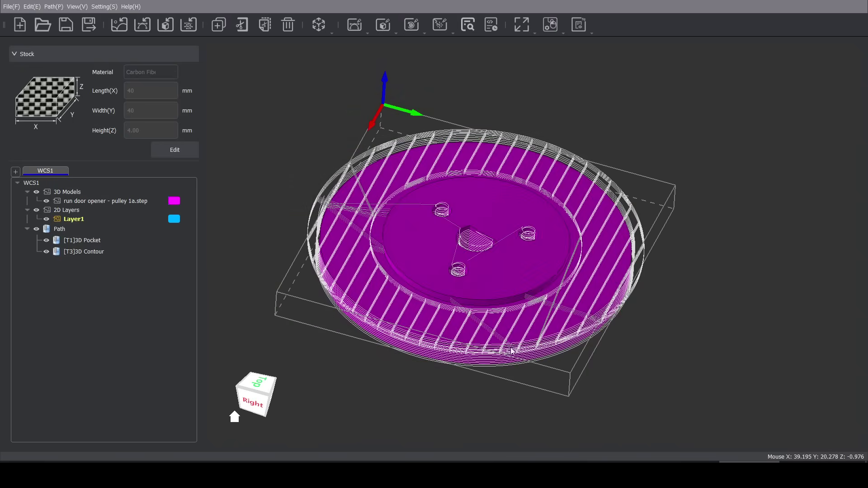
left_click(46, 241)
left_click(47, 240)
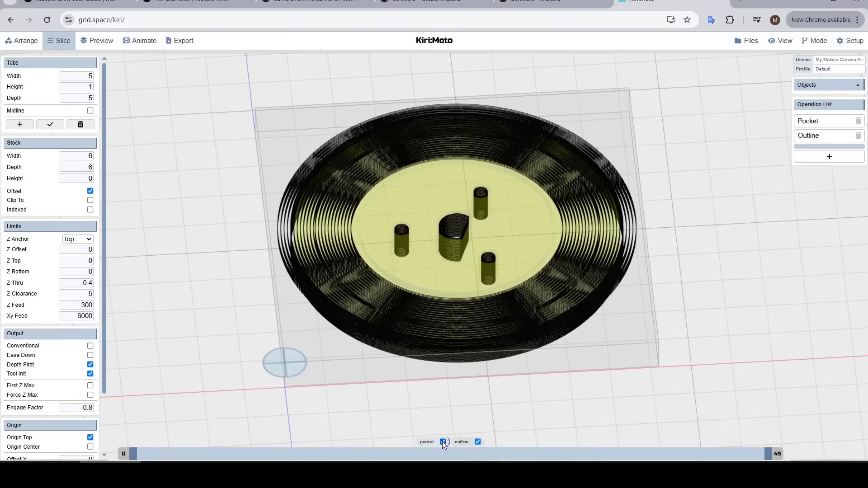
Toggle the pocket and outline toolpaths, then limit the preview to the first 25 layers
left_click(443, 442)
left_click(478, 442)
left_click(478, 441)
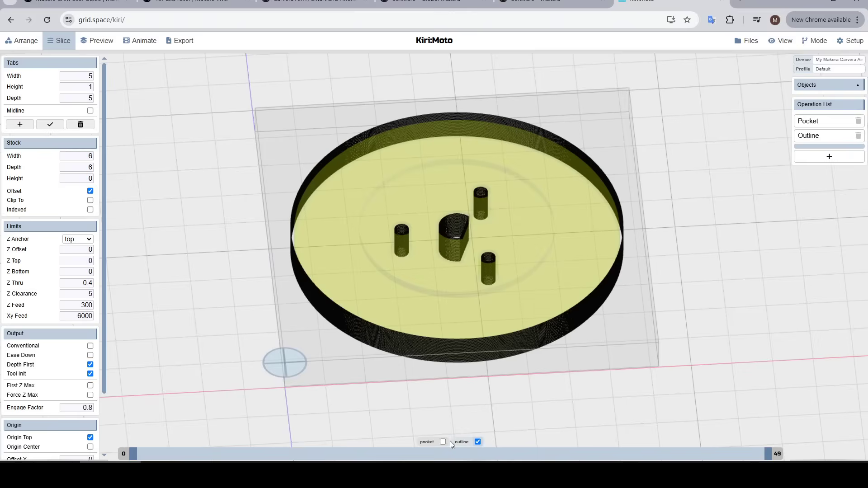
left_click(442, 442)
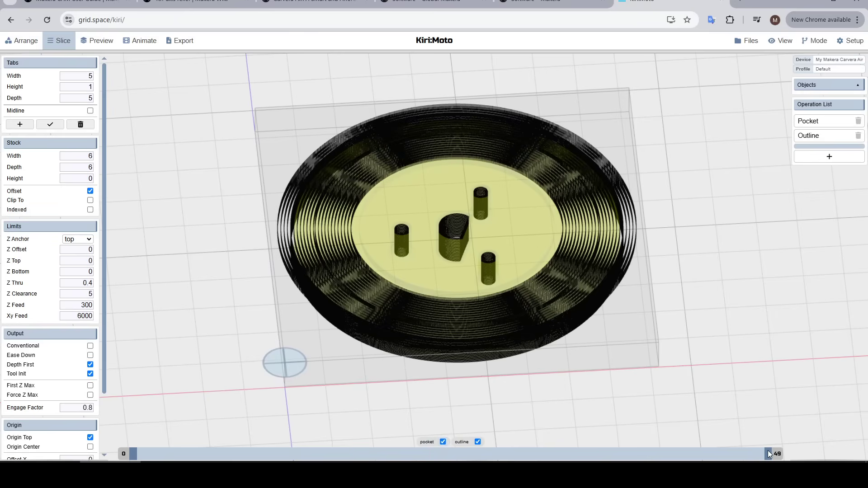
left_click_drag(768, 454, 583, 457)
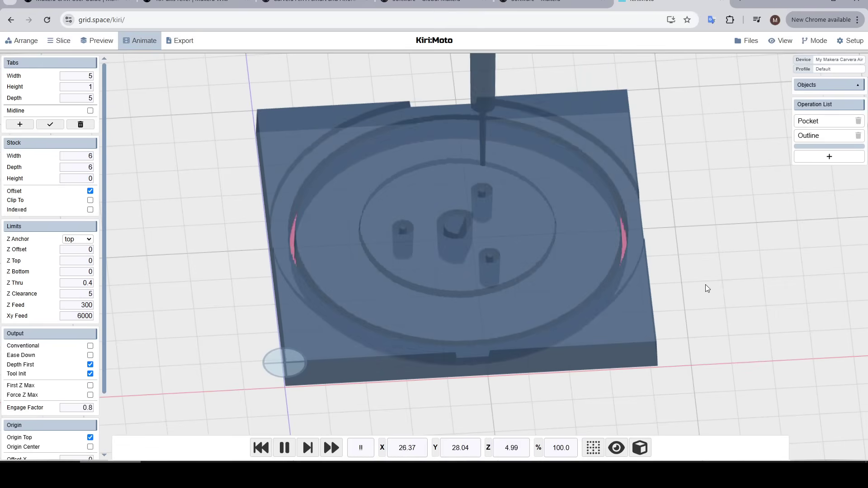
left_click_drag(699, 278, 704, 307)
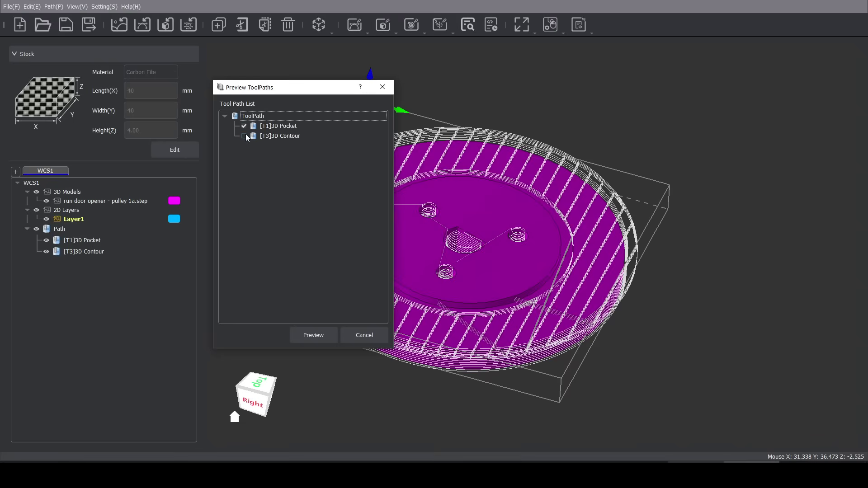
Run the toolpath simulation and tilt the view to inspect the machined stock
left_click(310, 335)
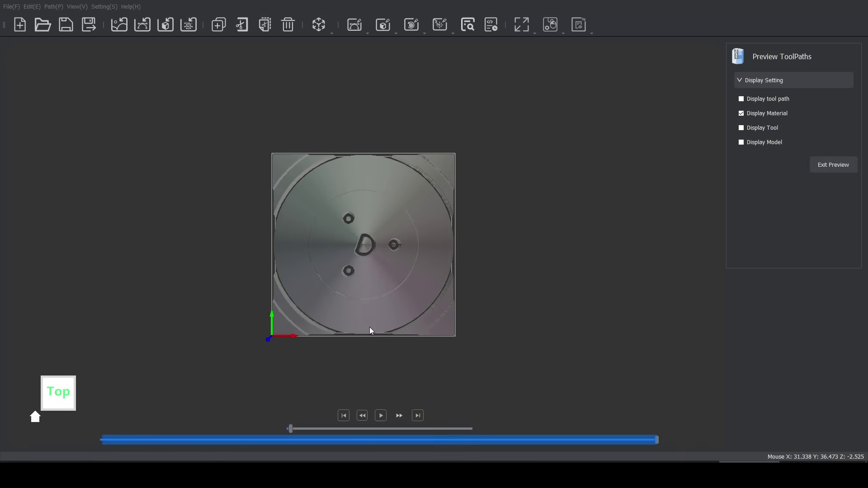
mouse_move(59, 392)
left_mouse_down()
mouse_move(69, 354)
mouse_move(66, 388)
left_mouse_up()
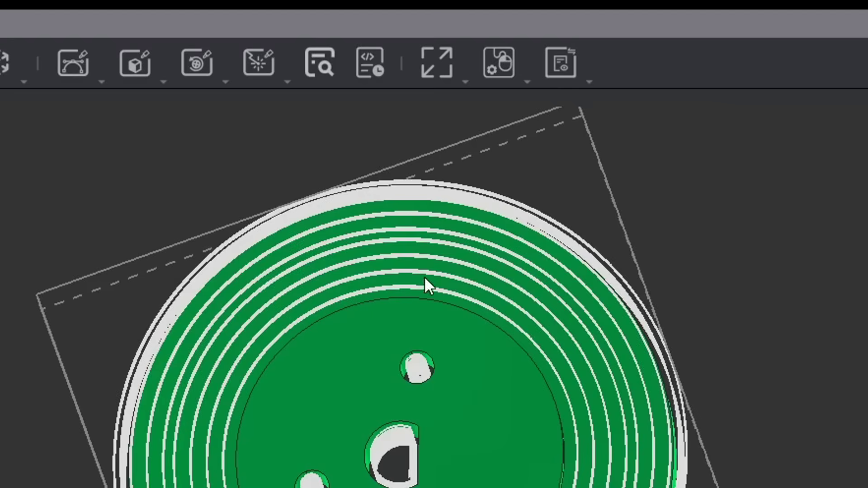
Open the export list and include the second [T3] 3D Contour path
left_click(370, 69)
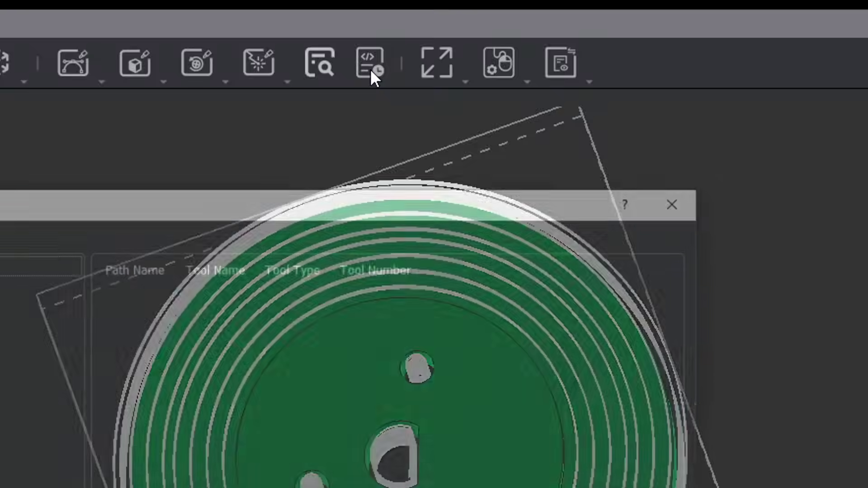
left_click(125, 118)
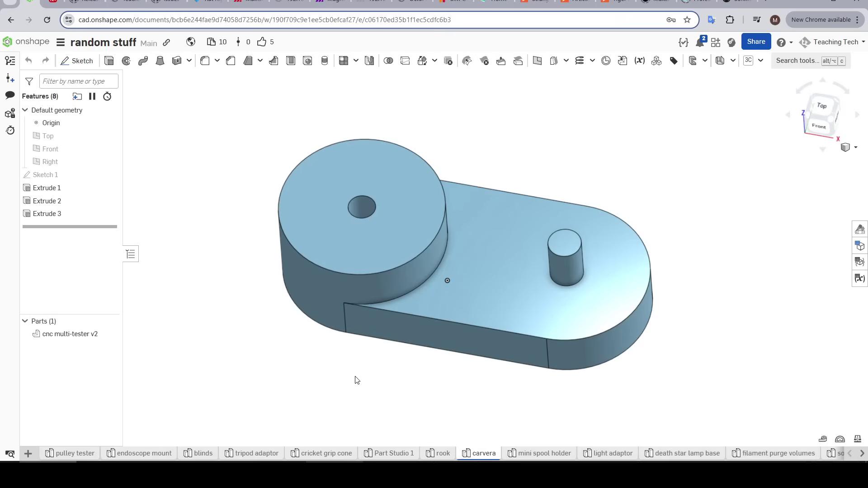
In Onshape, measure a circular hole edge and the pin's top edge, confirming 4.000 mm
mouse_move(355, 379)
right_mouse_down()
mouse_move(368, 349)
mouse_move(366, 380)
right_mouse_up()
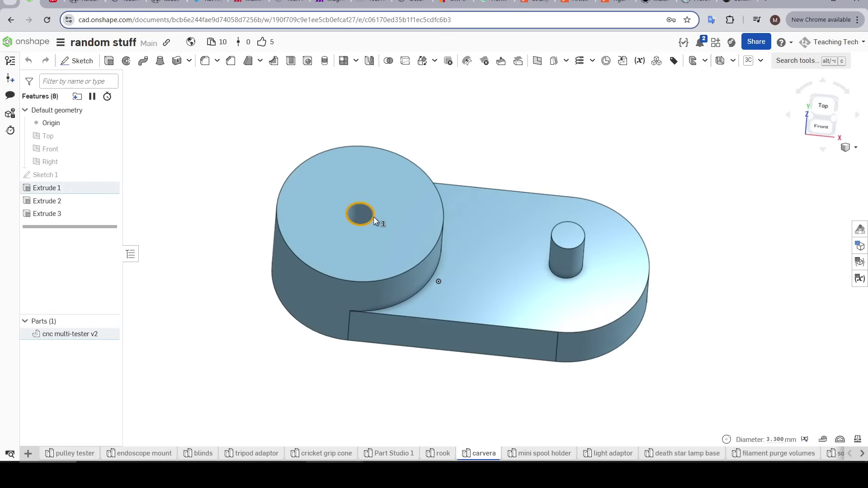
left_click(569, 258)
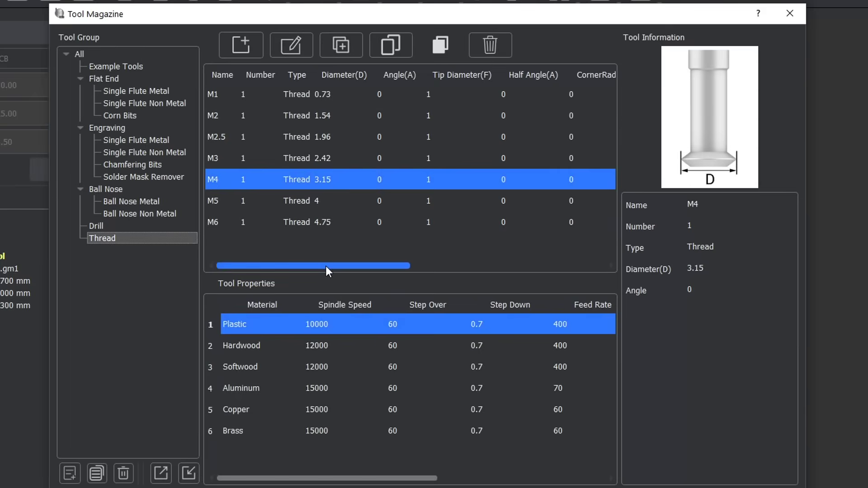
left_click_drag(325, 266, 518, 167)
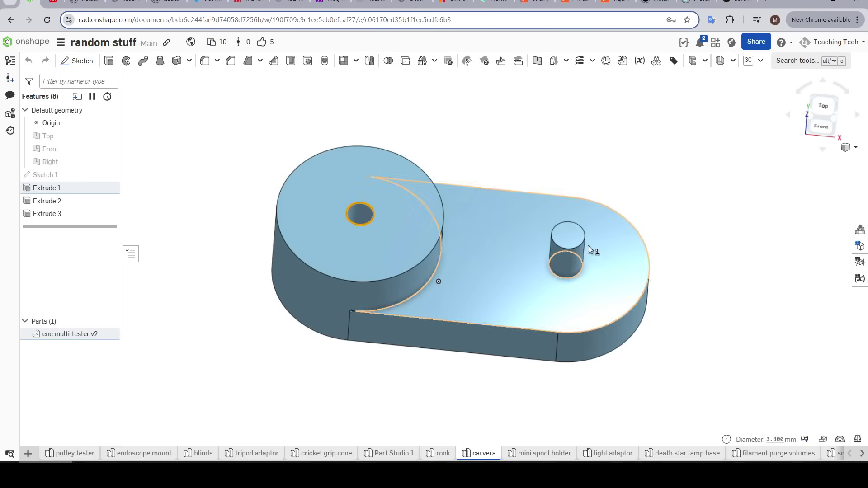
key("Escape")
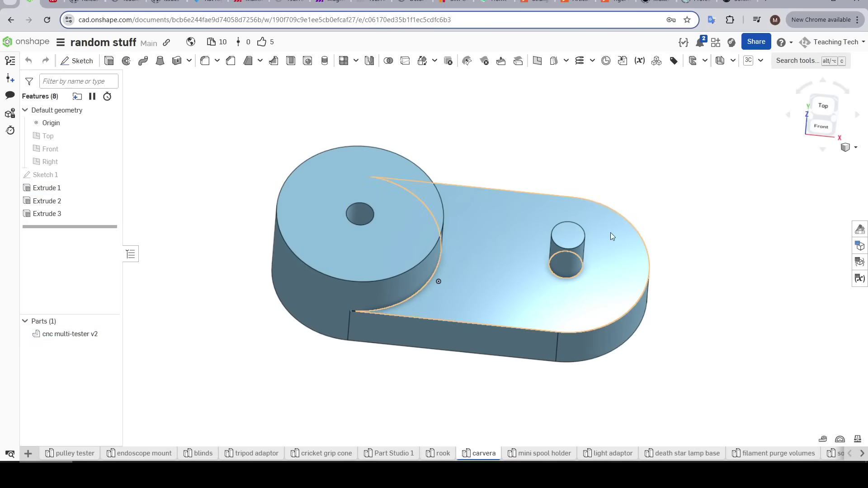
left_click(584, 229)
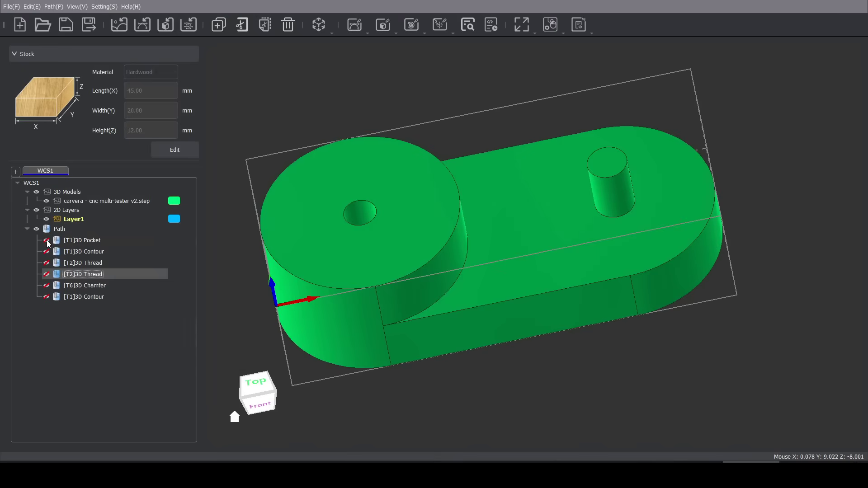
Toggle the 3D Pocket visibility, review the 3D Thread and 3D Chamfer settings, and view from the top
left_click(47, 241)
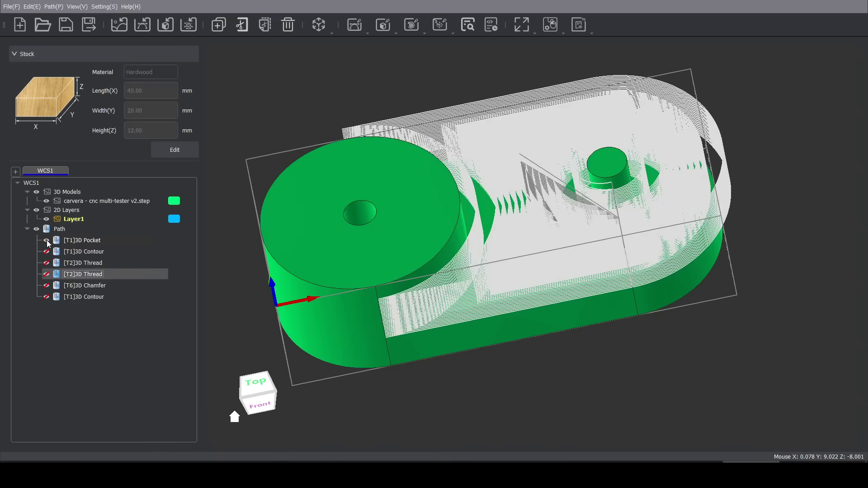
left_click(47, 242)
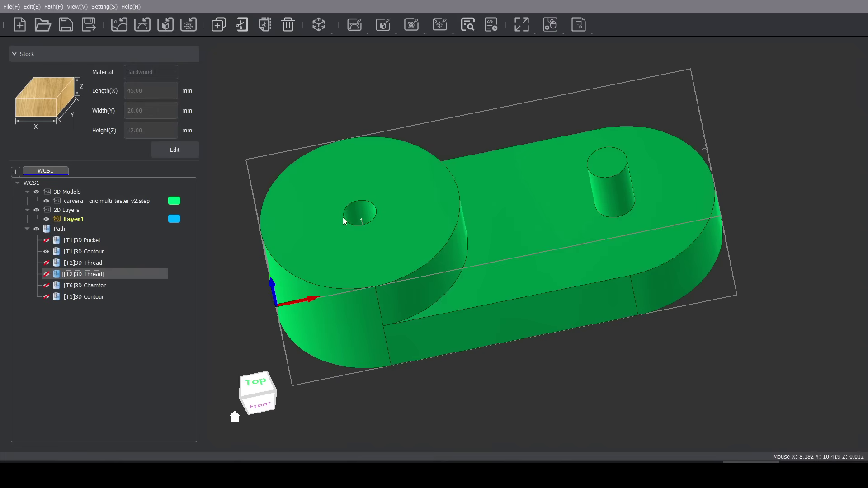
left_click(381, 222)
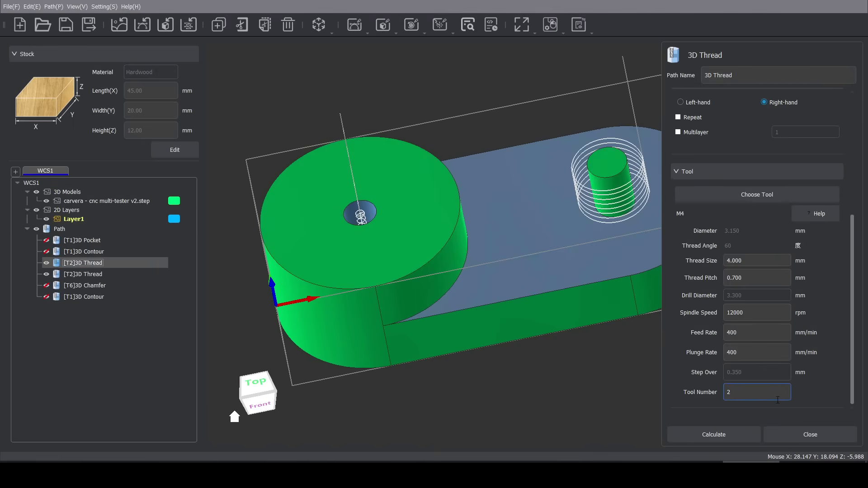
left_click(459, 184)
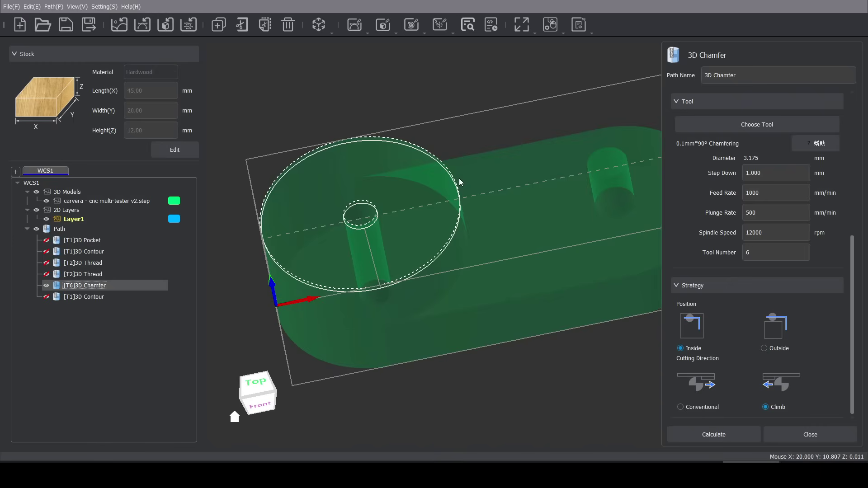
scroll(507, 401, "down", 5)
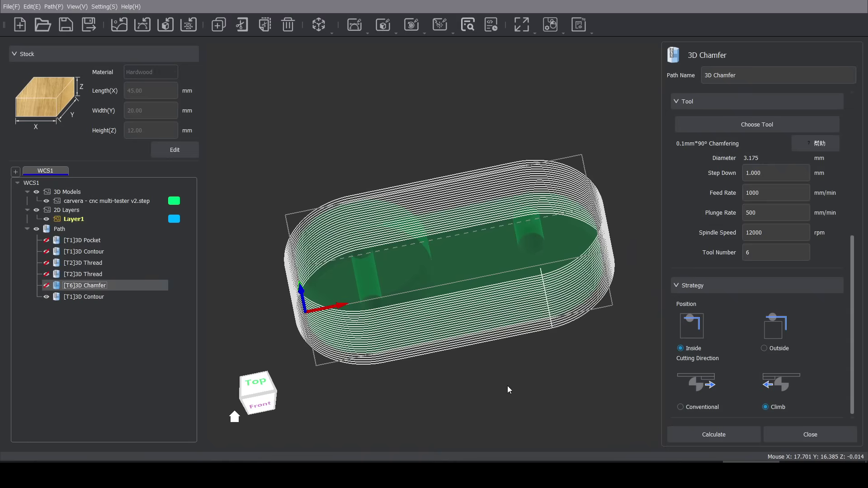
left_click(270, 388)
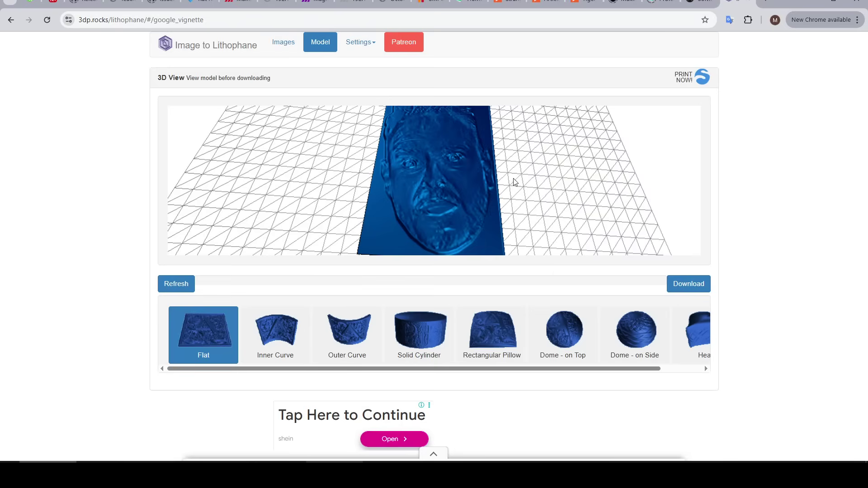
Orbit the face lithophane preview on 3dp.rocks to inspect the relief model
left_click_drag(472, 170, 486, 188)
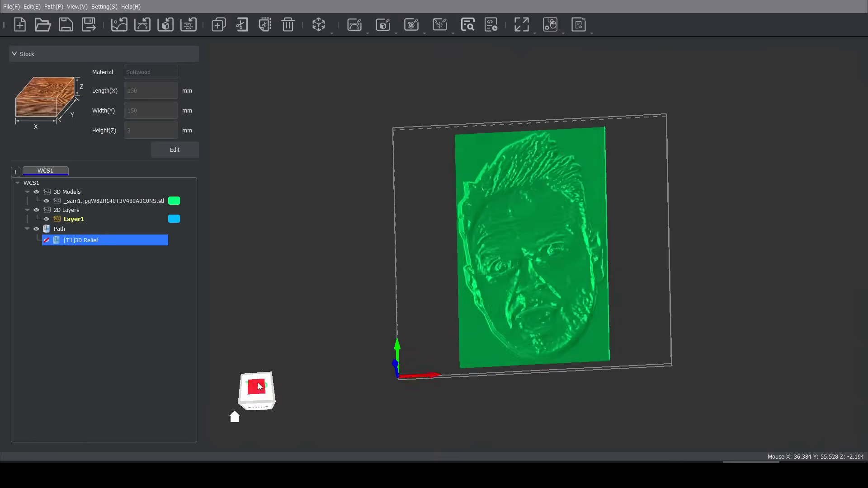
mouse_move(254, 389)
left_mouse_down()
mouse_move(255, 366)
mouse_move(264, 387)
left_mouse_up()
Start a 3D Relief toolpath and rotate the view around the relief model
left_click(385, 26)
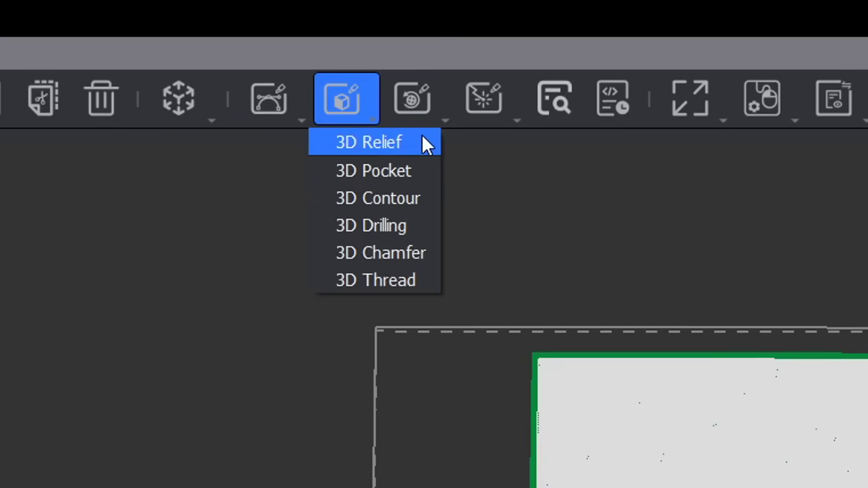
left_click(422, 136)
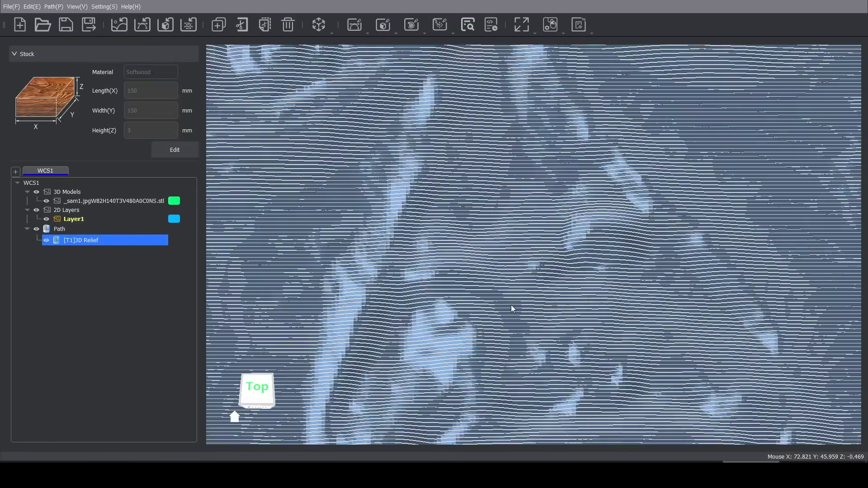
scroll(513, 306, "up", 3)
mouse_move(271, 382)
left_mouse_down()
mouse_move(261, 367)
mouse_move(260, 375)
left_mouse_up()
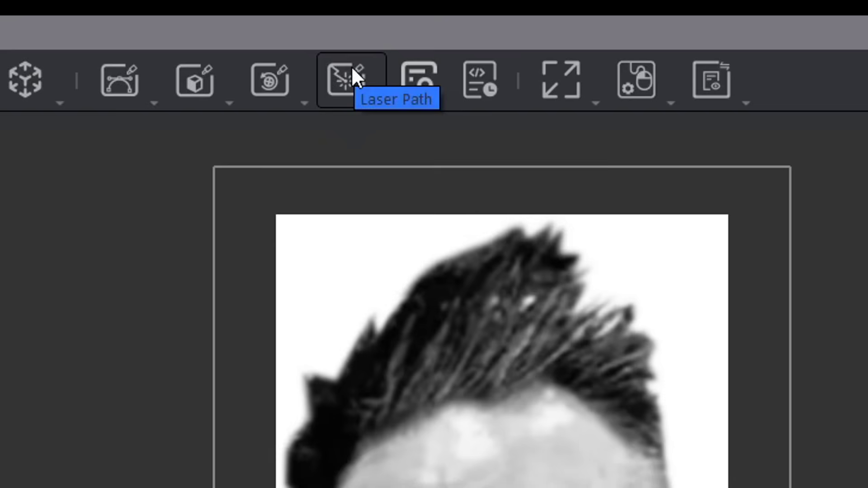
Calculate a Laser Image engraving of the portrait at 1000 mm/min and 20% power
left_click(442, 21)
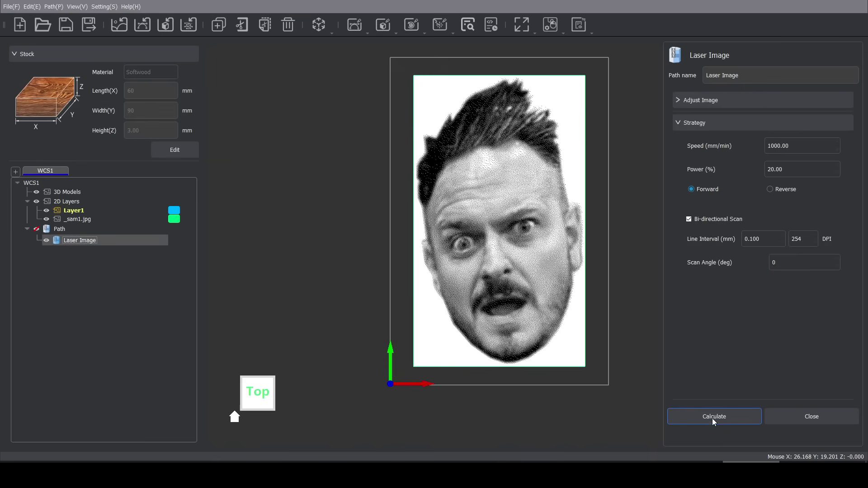
left_click(713, 421)
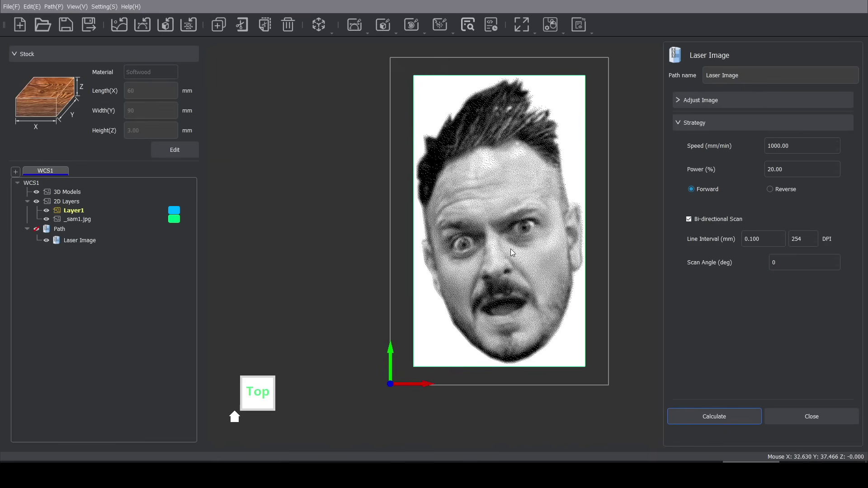
scroll(512, 252, "up", 10)
scroll(459, 216, "down", 12)
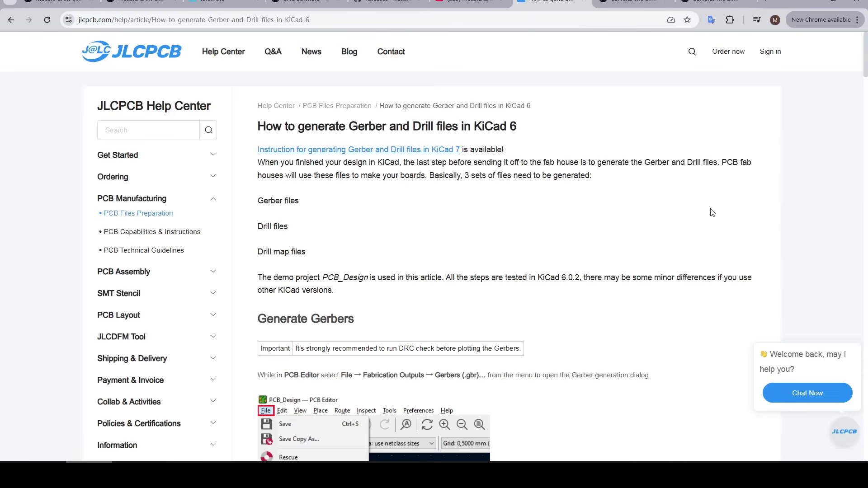
Scroll through the JLCPCB article on generating Gerber and drill files in KiCad 6
scroll(712, 212, "down", 8)
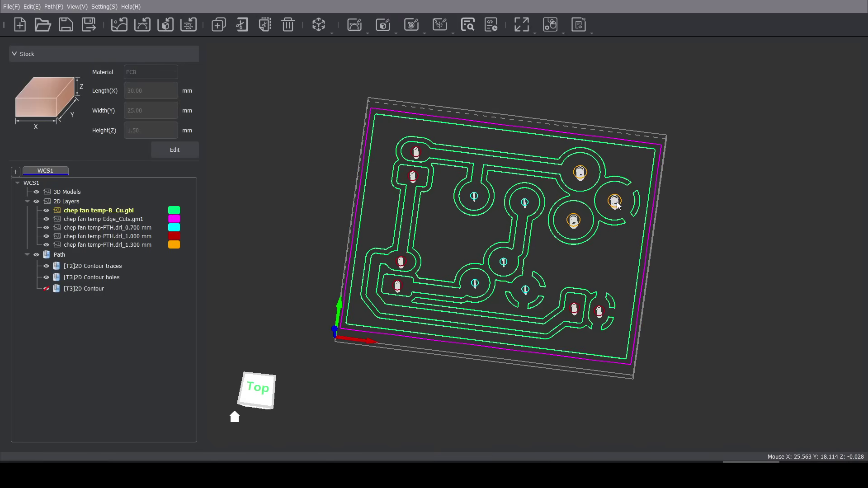
Simulate the PCB toolpaths with the board material displayed
scroll(616, 204, "up", 5)
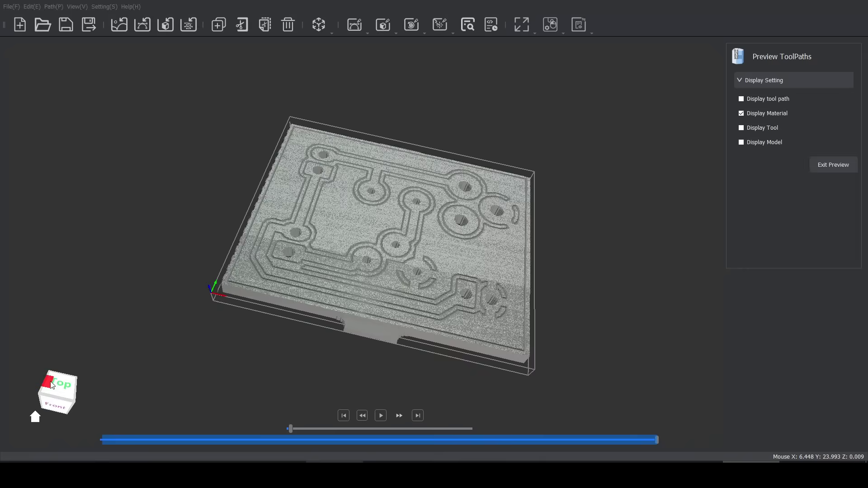
left_click(58, 395)
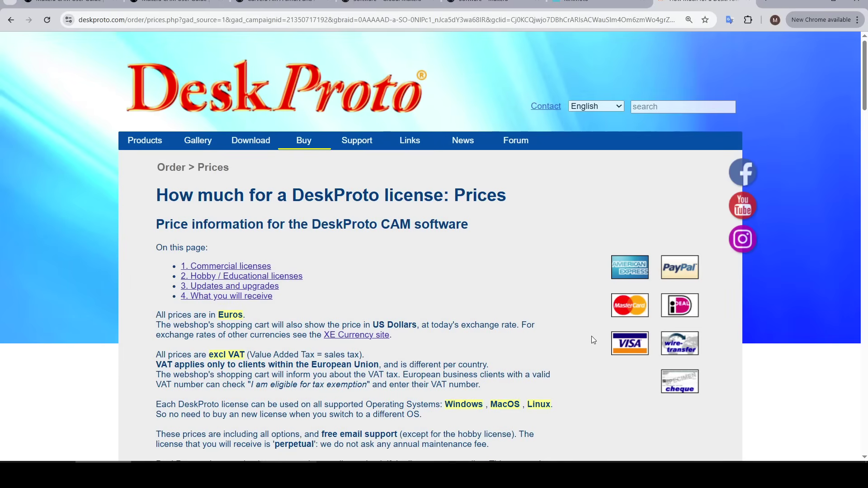
Scroll down the DeskProto prices page to the commercial licence table
scroll(412, 272, "down", 10)
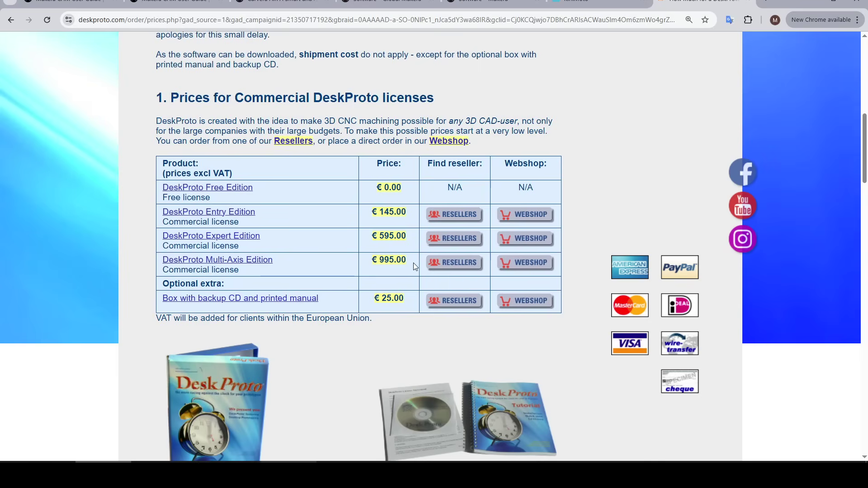
scroll(413, 262, "down", 8)
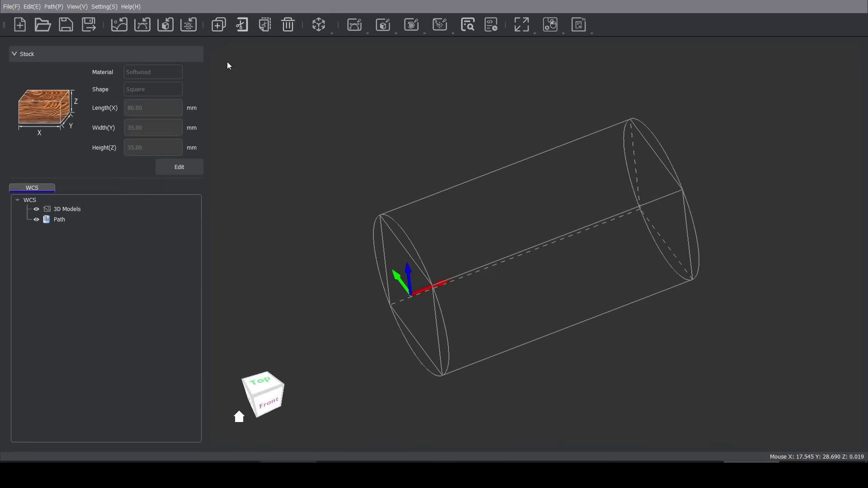
Make the stock a round blank, move the support cylinder to X 20.862 mm, and select the knight
left_click(179, 167)
left_click(177, 90)
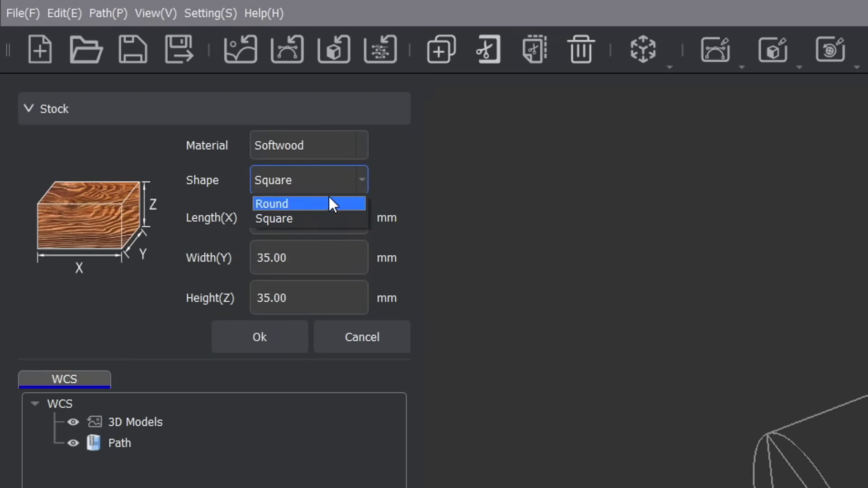
left_click(330, 202)
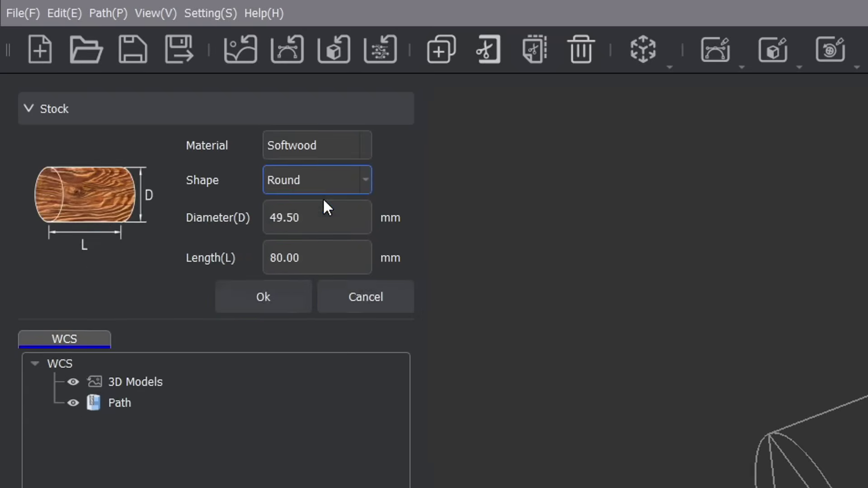
left_click(266, 297)
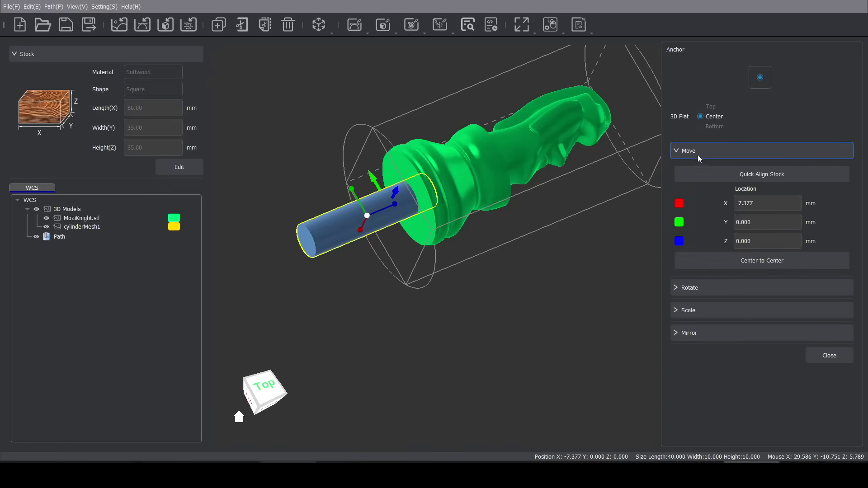
left_click_drag(394, 204, 486, 186)
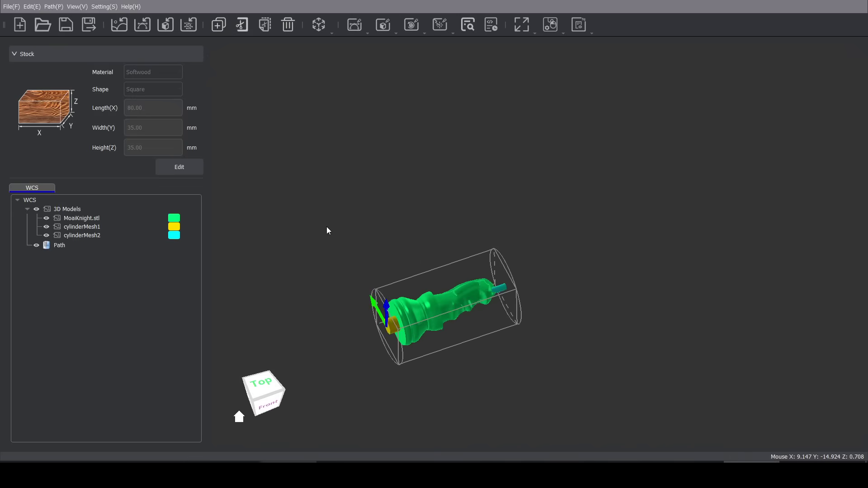
left_click_drag(553, 351, 570, 392)
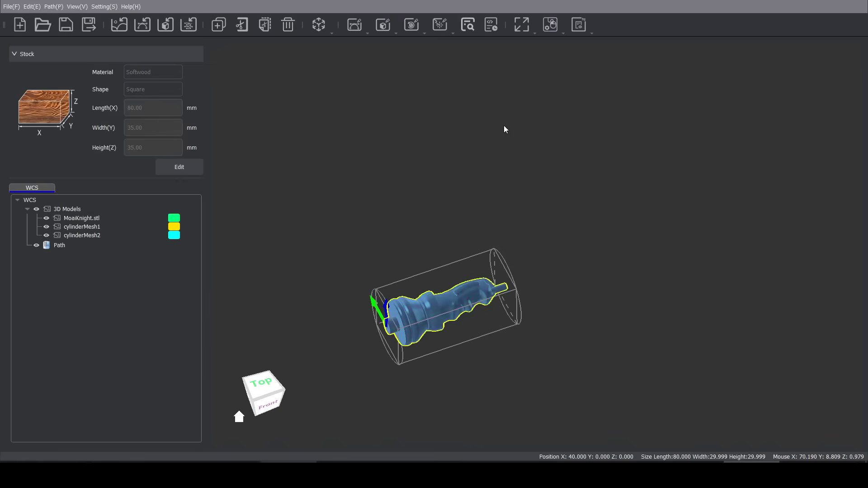
Create a horizontal Rotation Relief roughing path with the 3.175 mm flat end mill, 0.5 mm allowance
left_click(413, 27)
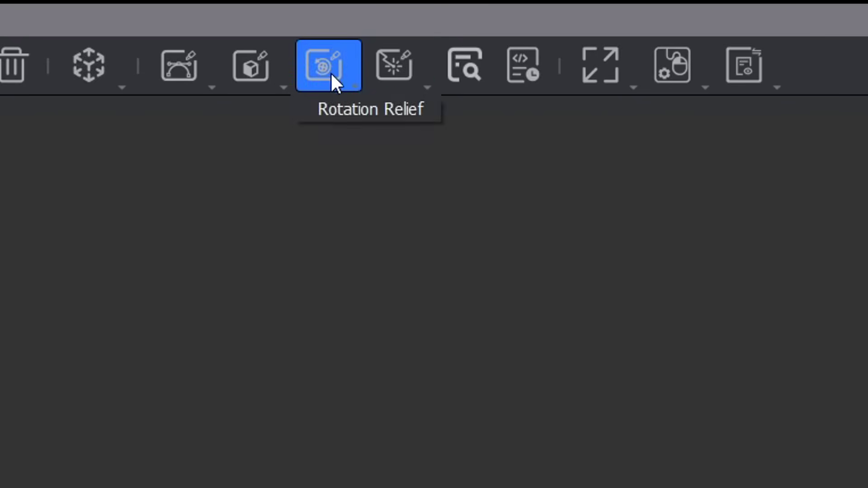
left_click(352, 109)
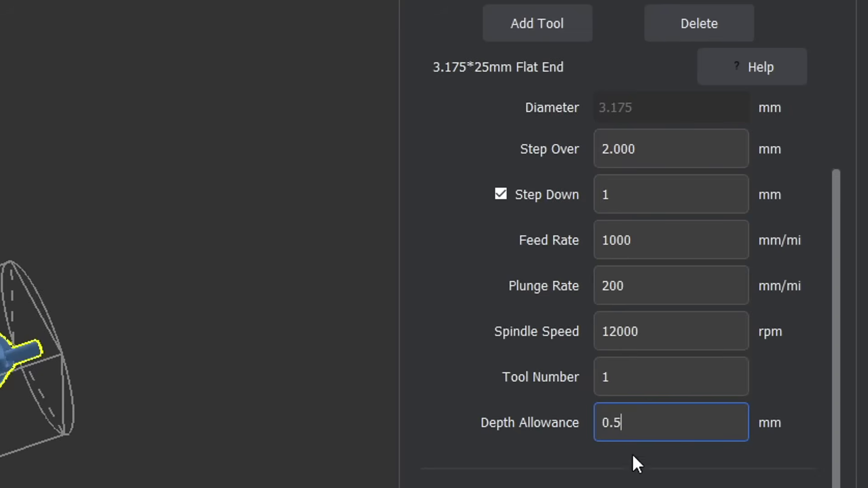
scroll(654, 469, "down", 3)
scroll(654, 469, "down", 1)
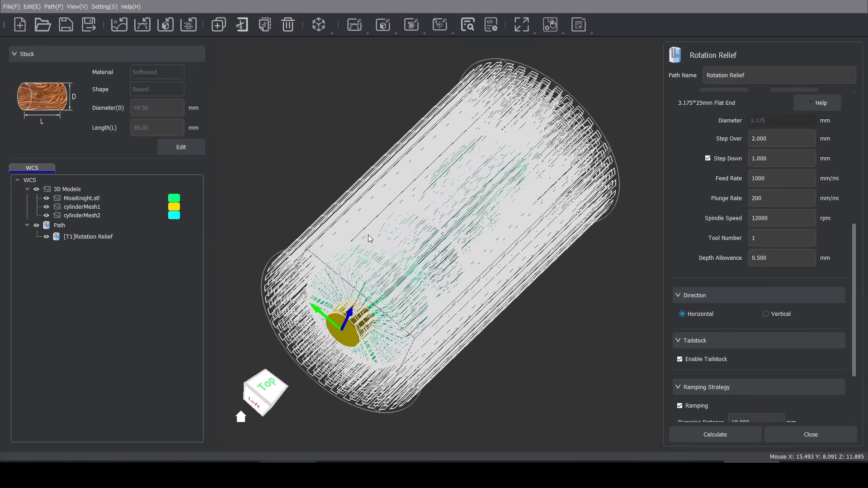
scroll(368, 238, "up", 5)
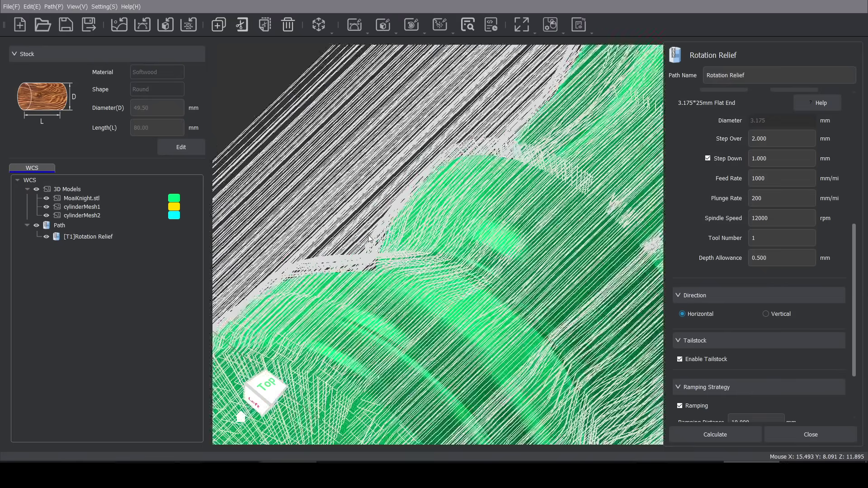
scroll(368, 238, "down", 8)
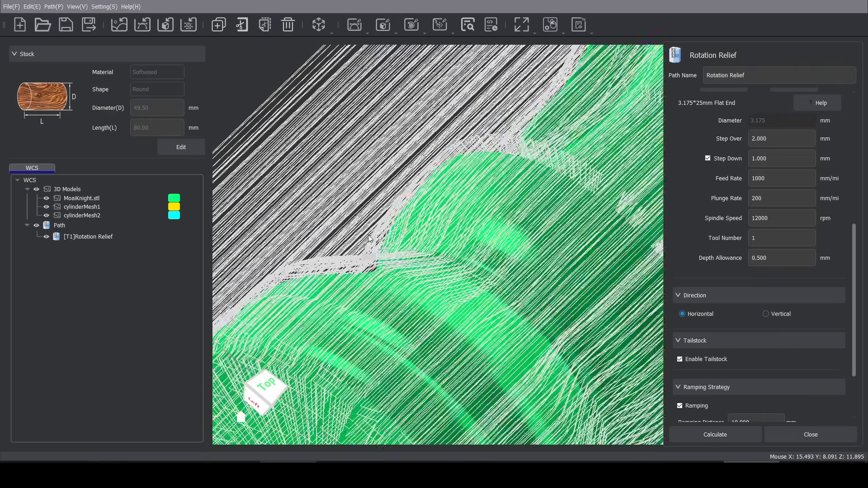
scroll(369, 238, "up", 2)
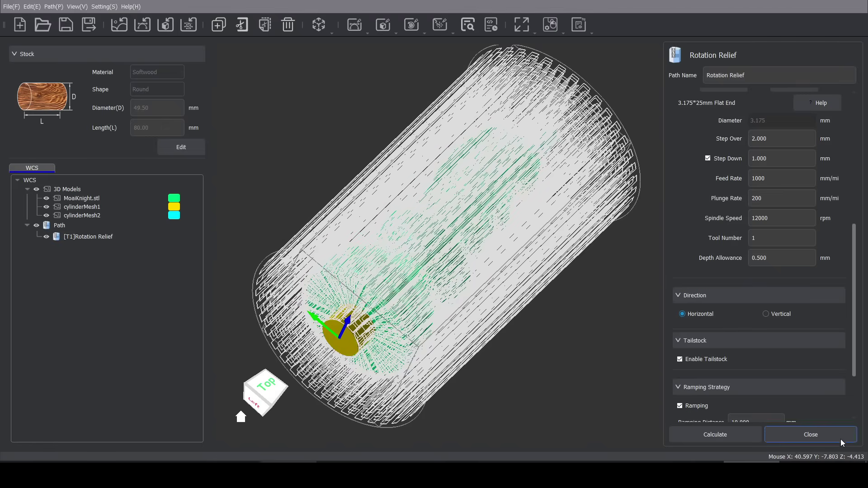
scroll(769, 384, "up", 5)
left_click(723, 335)
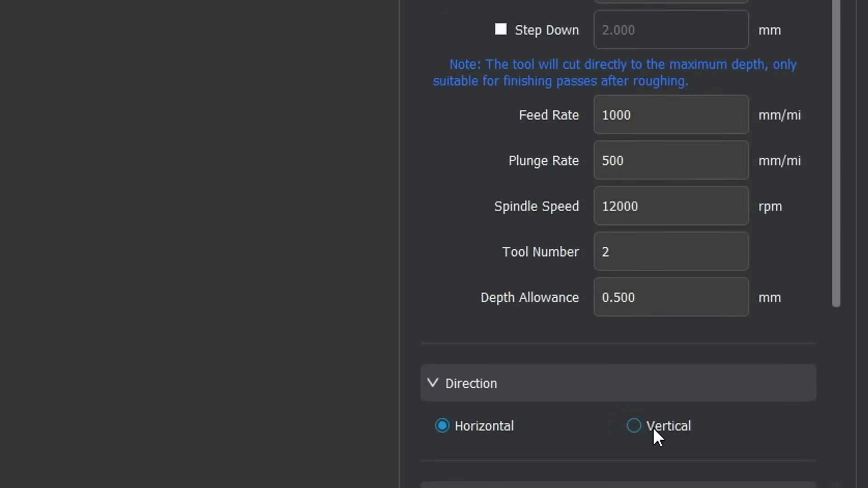
Set the T2 finishing pass to Vertical with 0 depth allowance, then simulate alongside T1
left_click(637, 424)
left_click(670, 306)
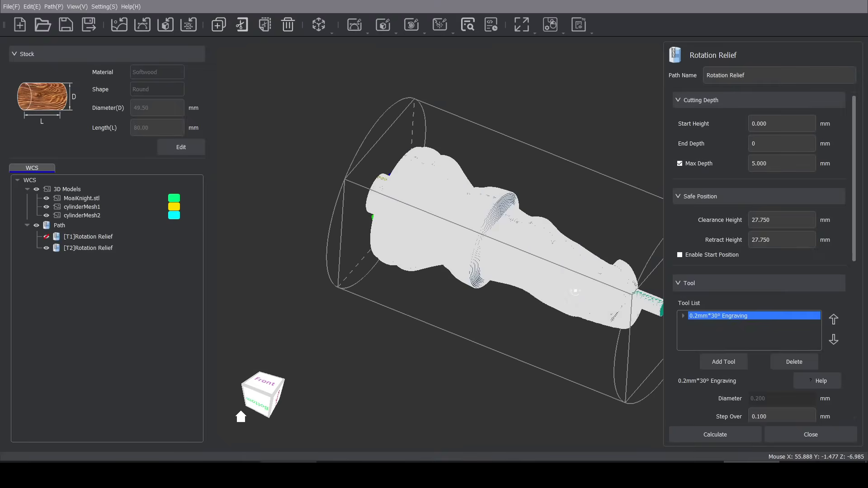
scroll(607, 290, "up", 5)
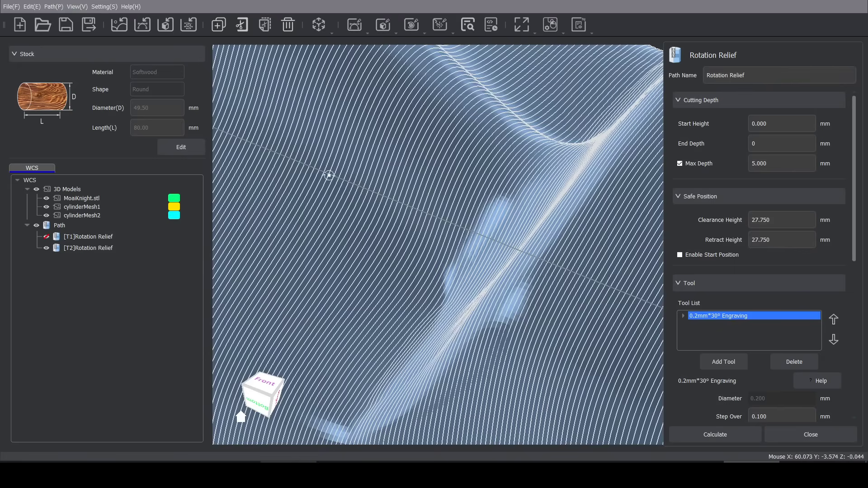
scroll(412, 224, "down", 5)
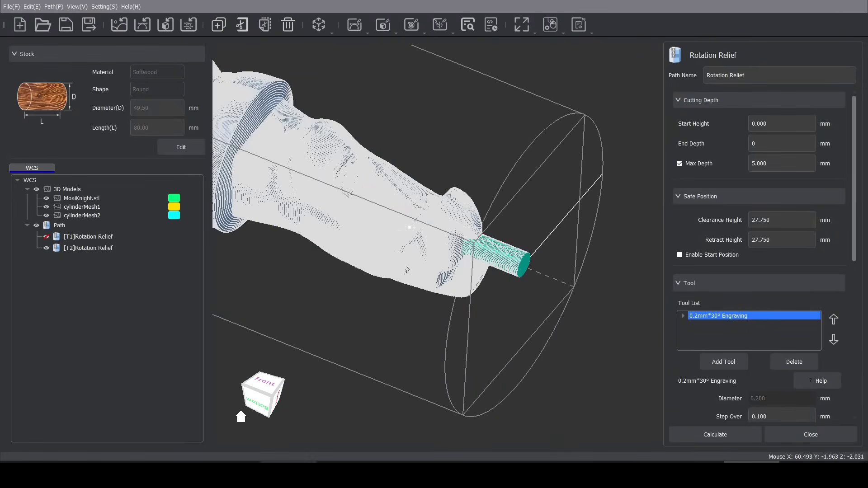
scroll(381, 316, "up", 2)
scroll(444, 349, "down", 3)
left_click(46, 236)
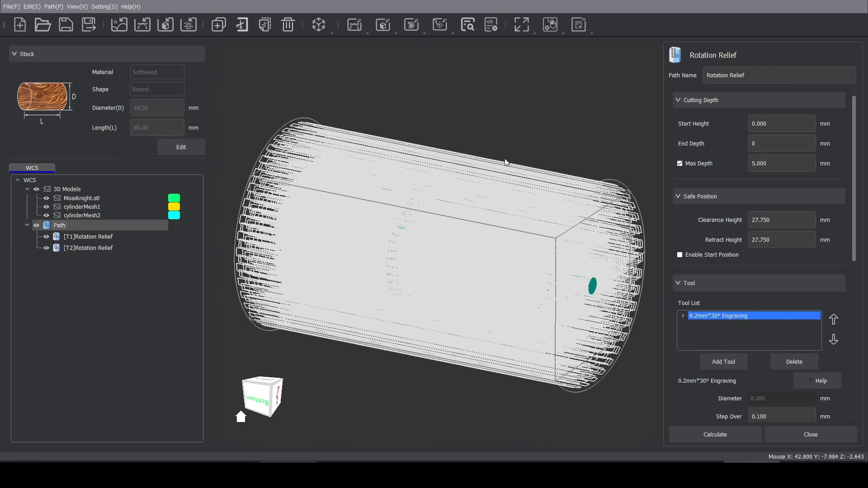
left_click(469, 26)
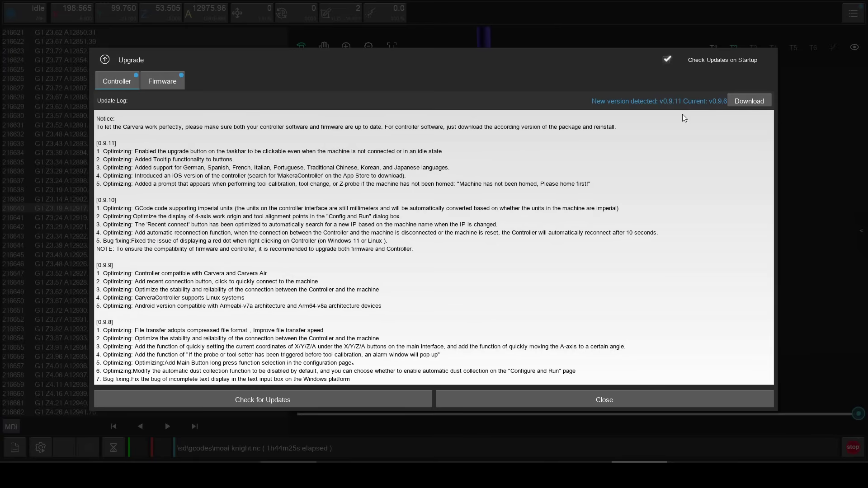
Highlight the 0.9.10 Update Log note about 4-axis work origin display
scroll(194, 161, "down", 2)
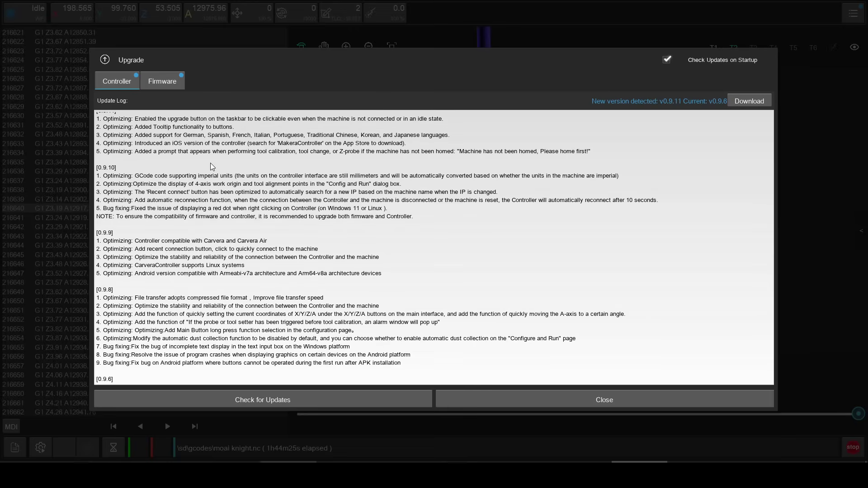
left_click_drag(152, 185, 156, 186)
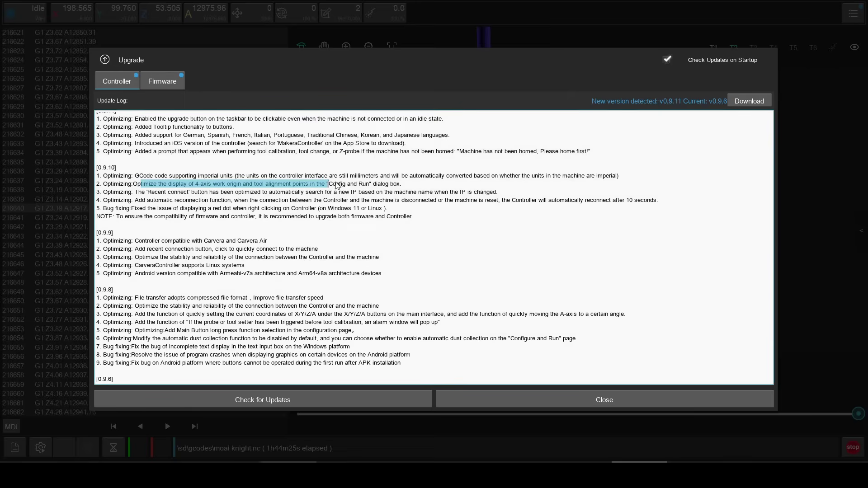
scroll(403, 206, "down", 3)
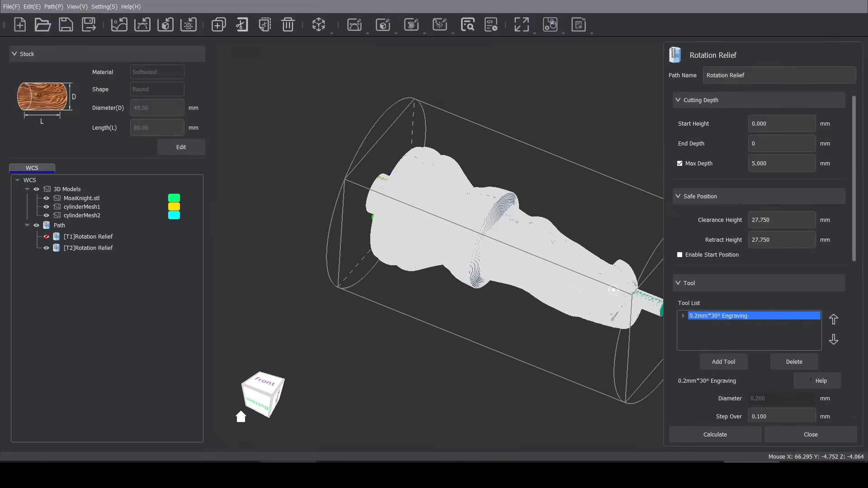
Zoom in on the knight to inspect the fine T2 Rotation Relief toolpath lines
scroll(437, 244, "up", 5)
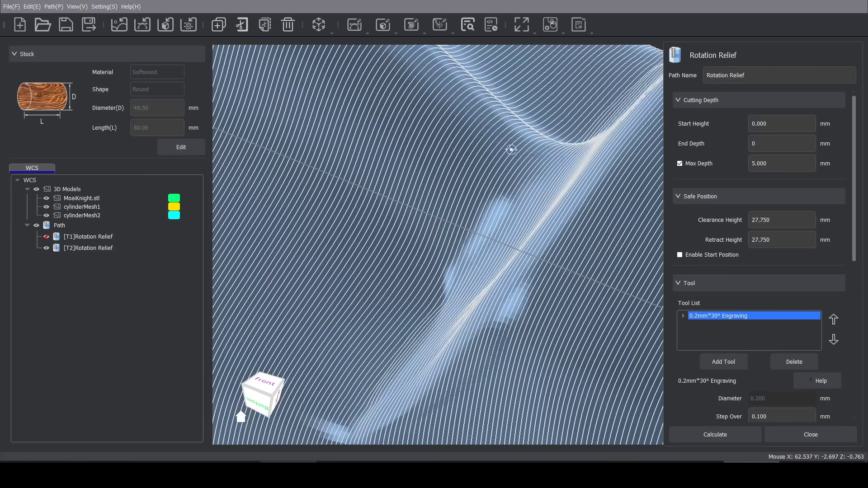